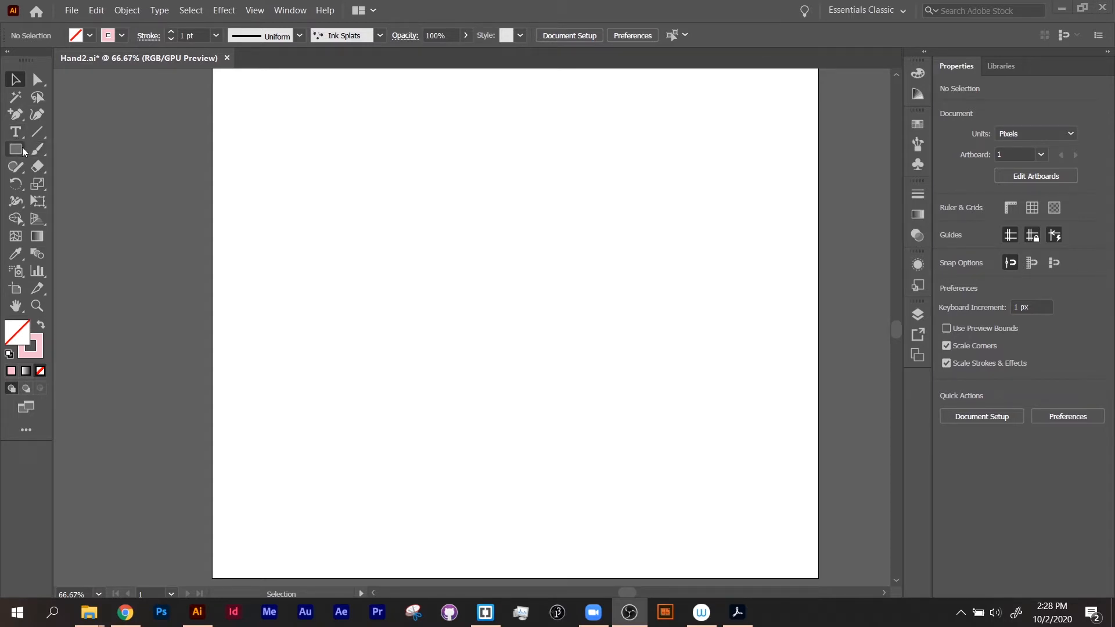
# Step: Draw a circle about 373 px wide on the artboard with the Ellipse tool
pyautogui.moveTo(13, 154); pyautogui.dragTo(67, 184)
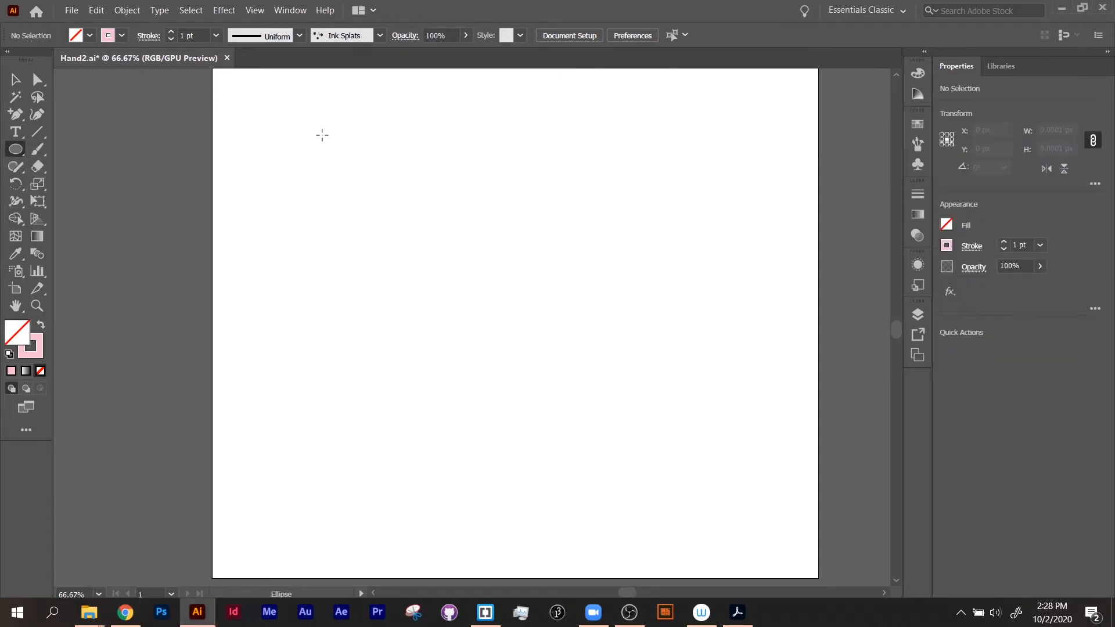
pyautogui.moveTo(322, 135); pyautogui.dragTo(607, 417)
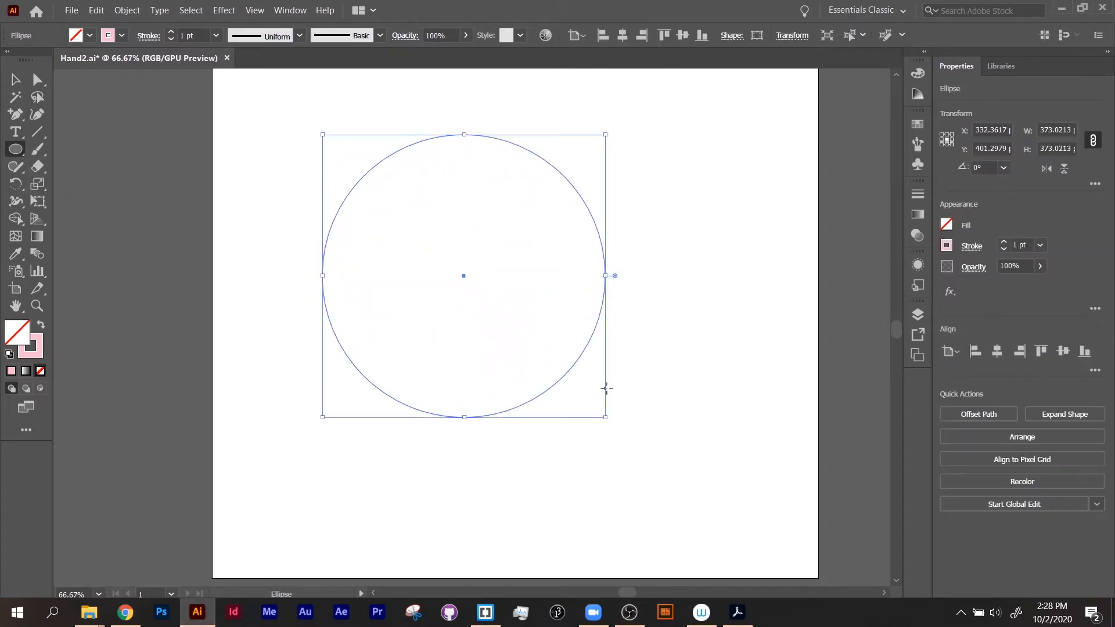
# Step: Give the circle a red fill and no stroke
pyautogui.click(42, 327)
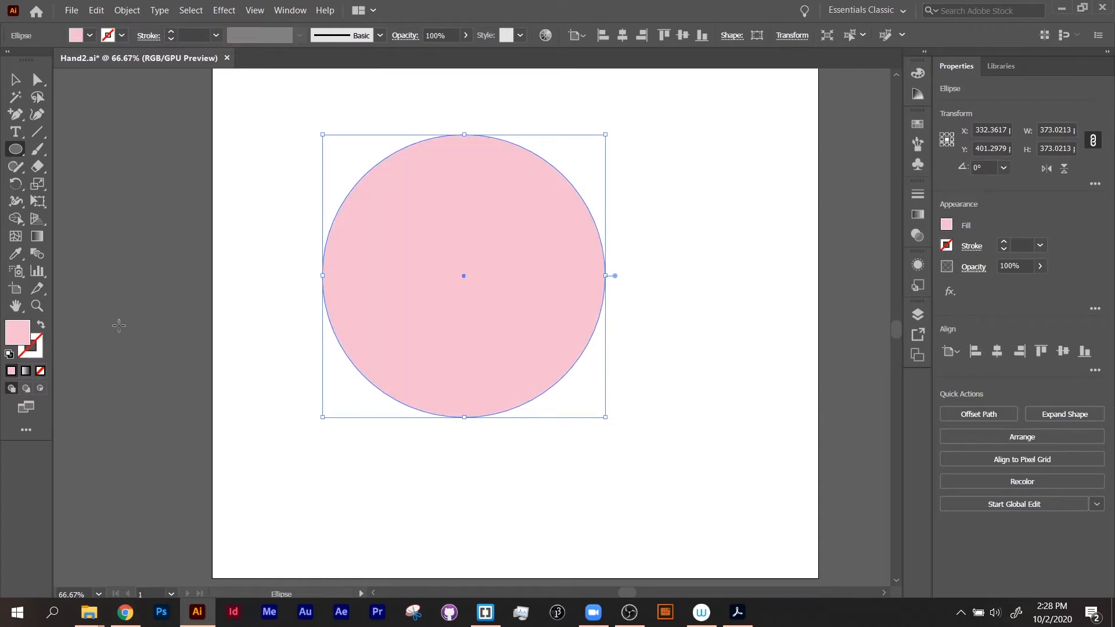
pyautogui.doubleClick(11, 326)
pyautogui.moveTo(507, 147); pyautogui.dragTo(562, 142)
pyautogui.click(687, 147)
# Step: Select the circle and add a first mesh point just left of its centre with the Mesh tool
pyautogui.click(15, 167)
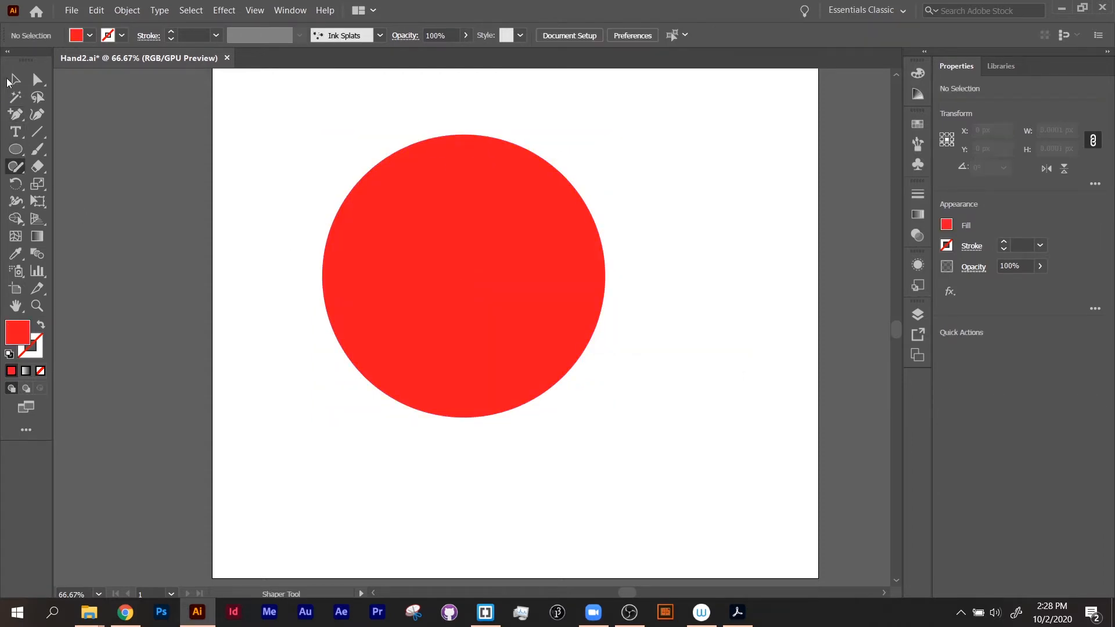
pyautogui.click(9, 80)
pyautogui.click(400, 279)
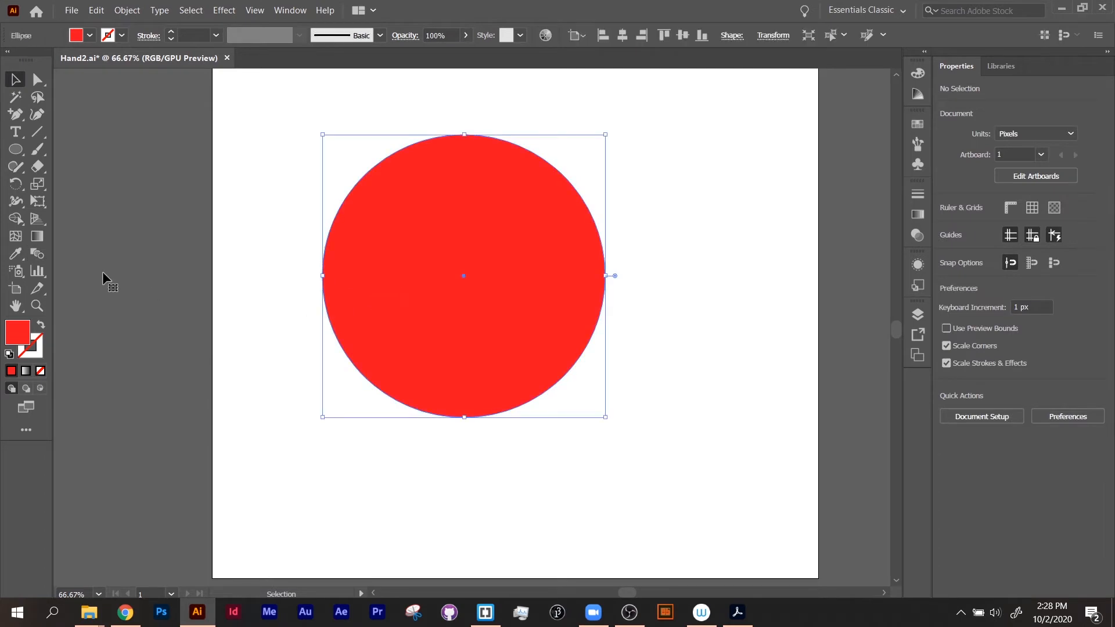
pyautogui.click(16, 238)
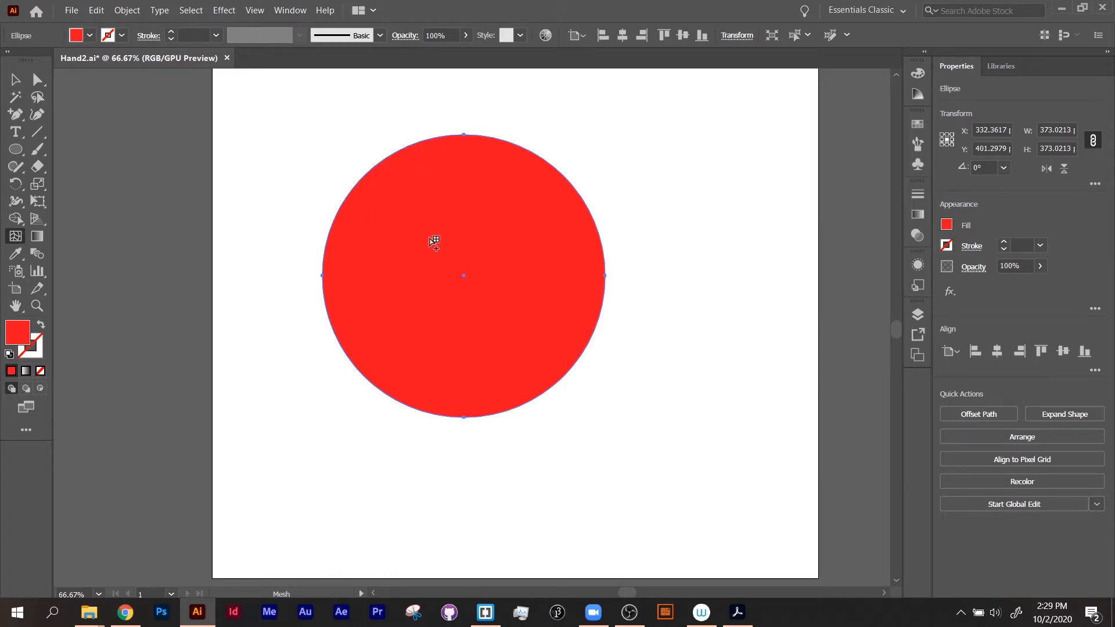
pyautogui.click(418, 272)
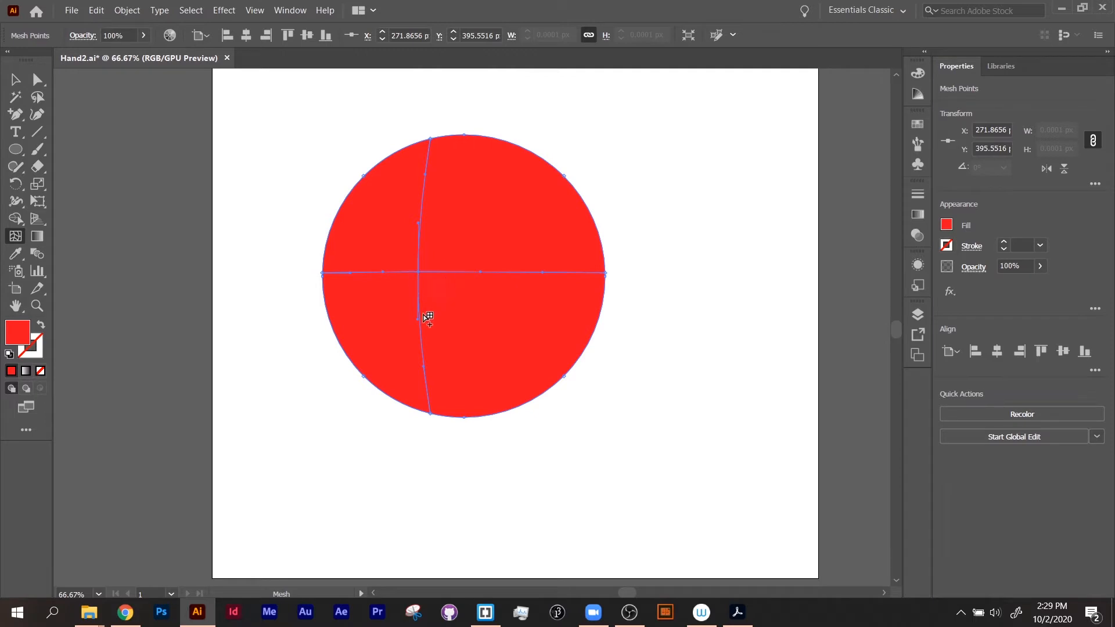
# Step: Add further mesh points across the circle to build a mesh grid, undoing one misplaced point
pyautogui.click(581, 356)
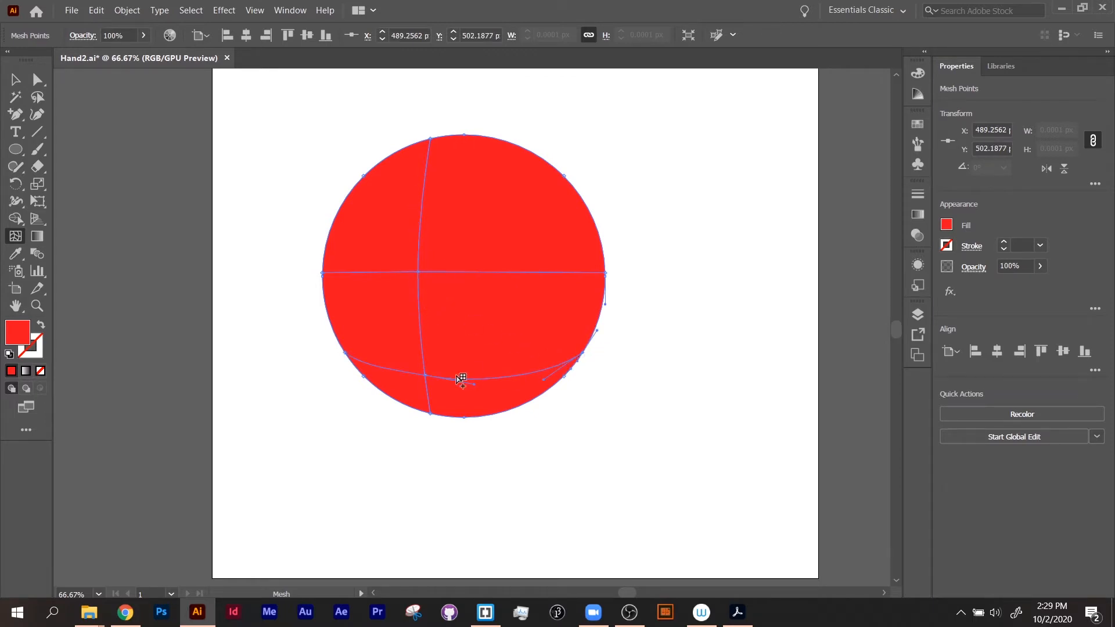
pyautogui.click(520, 314)
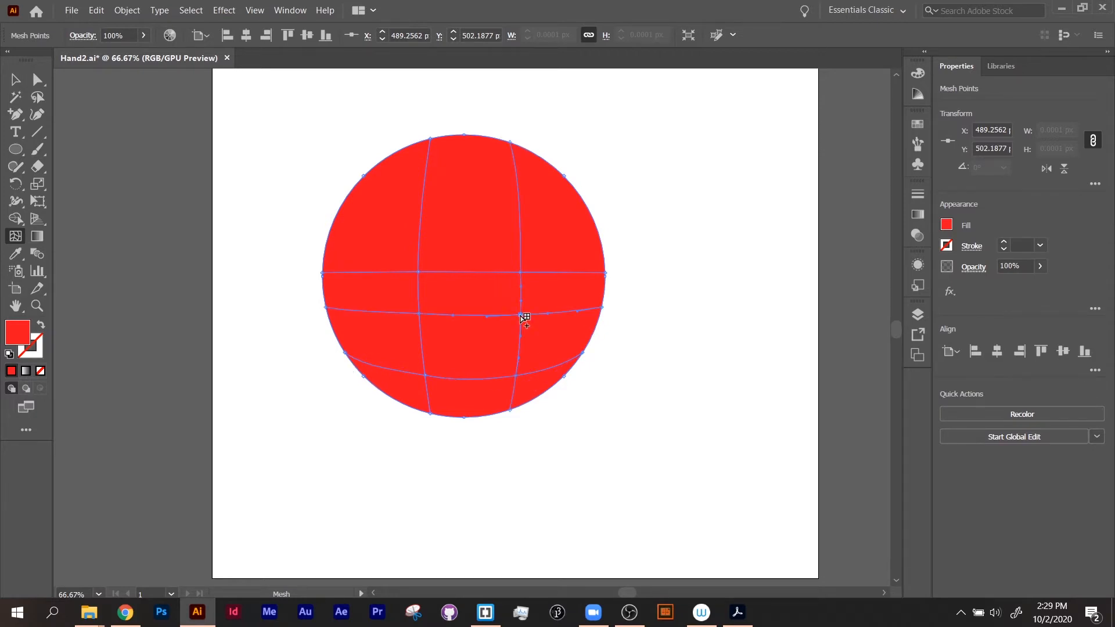
pyautogui.click(473, 200)
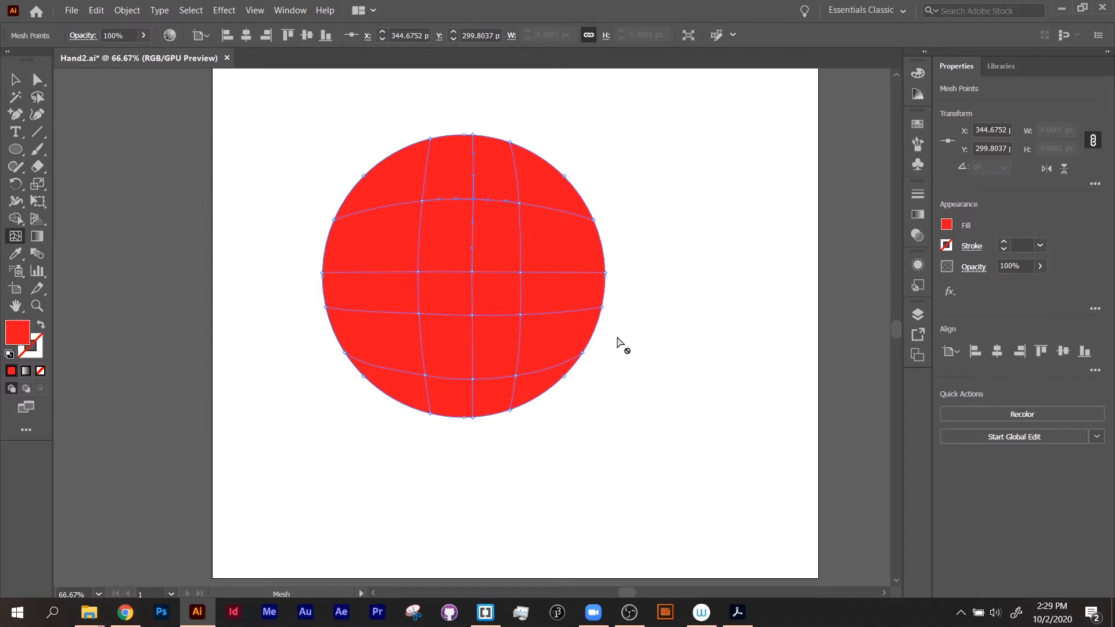
pyautogui.click(371, 169)
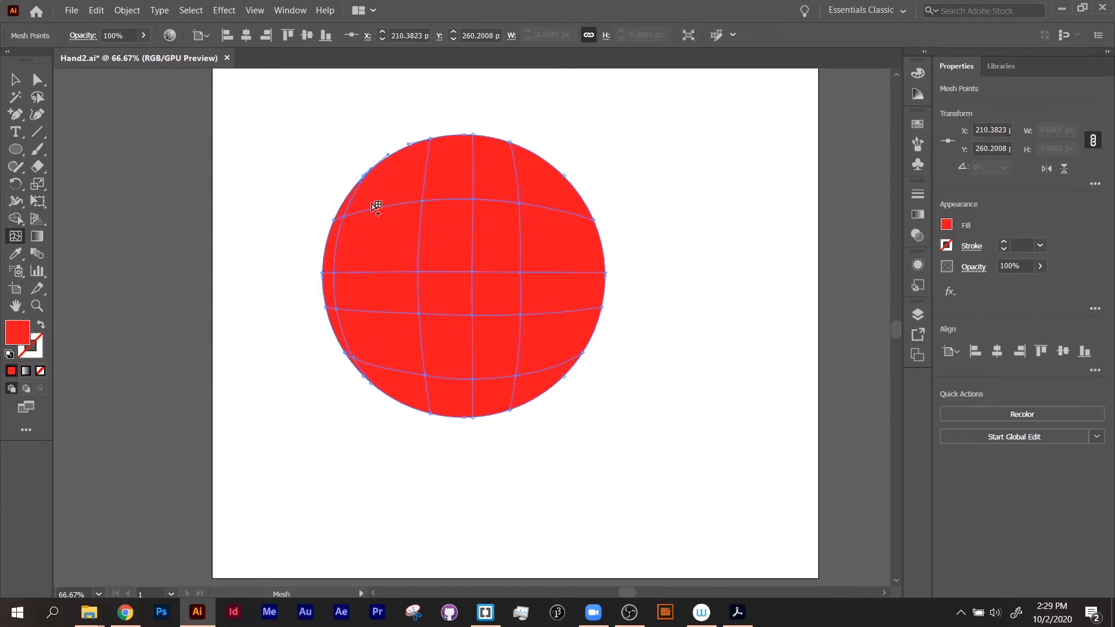
pyautogui.hotkey('ctrl', 'z')
pyautogui.click(384, 158)
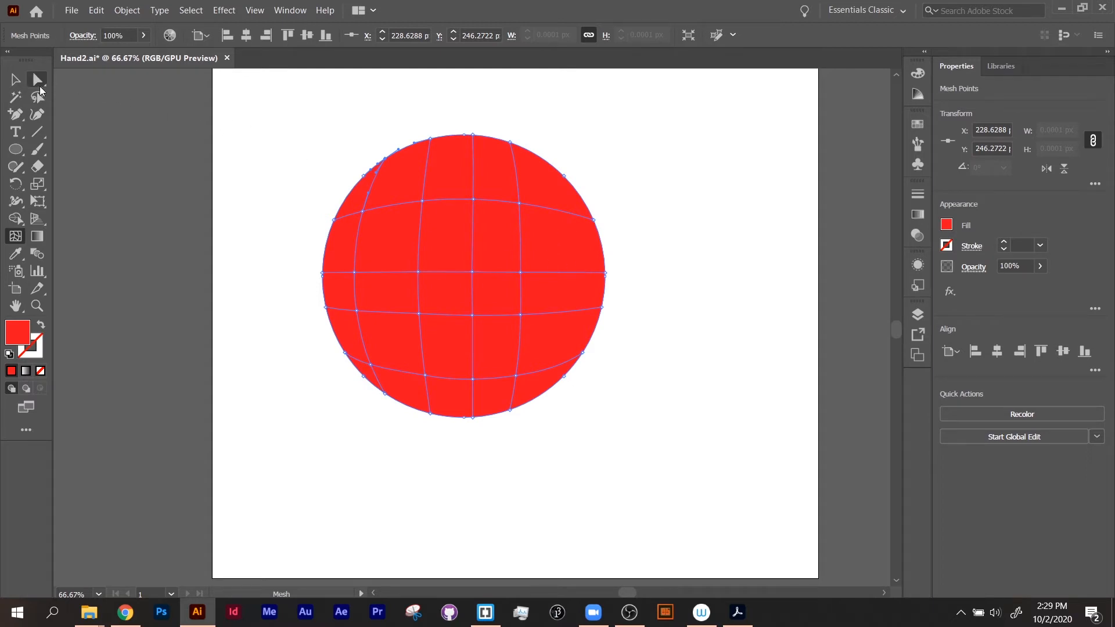
# Step: Select the upper-right mesh point and lower its saturation to about 26% in HSB mode to create a highlight
pyautogui.click(37, 85)
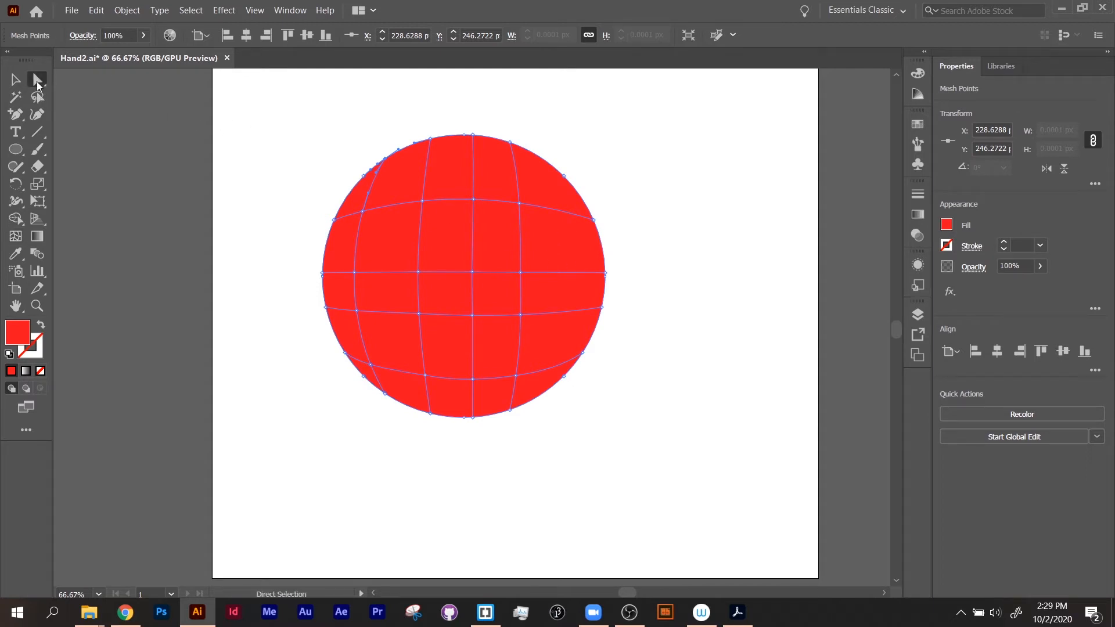
pyautogui.click(471, 273)
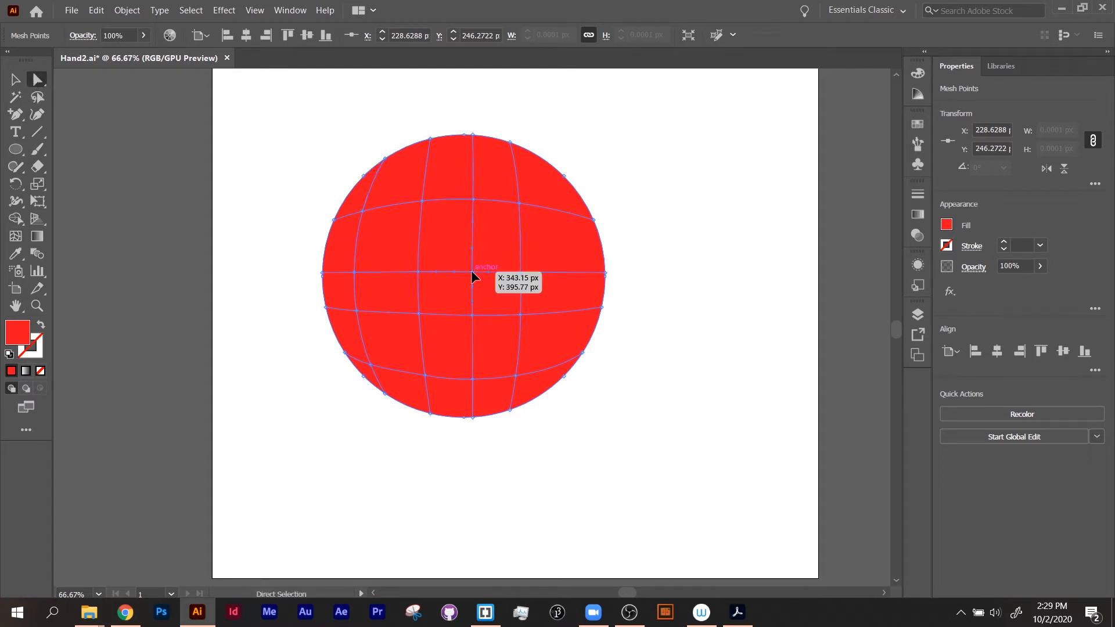
pyautogui.click(520, 203)
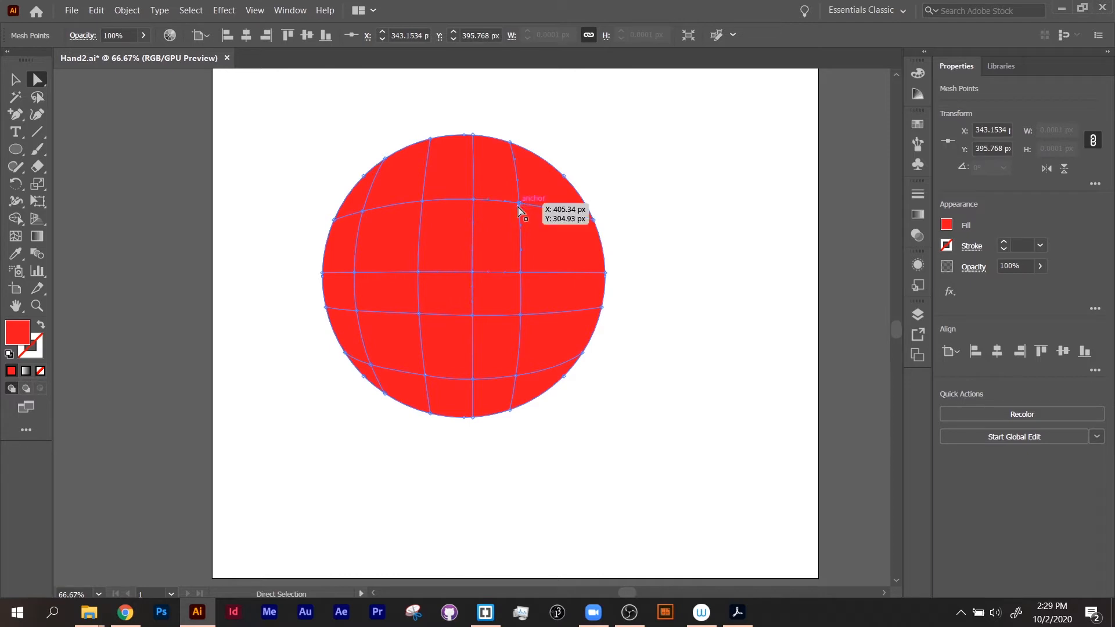
pyautogui.click(372, 367)
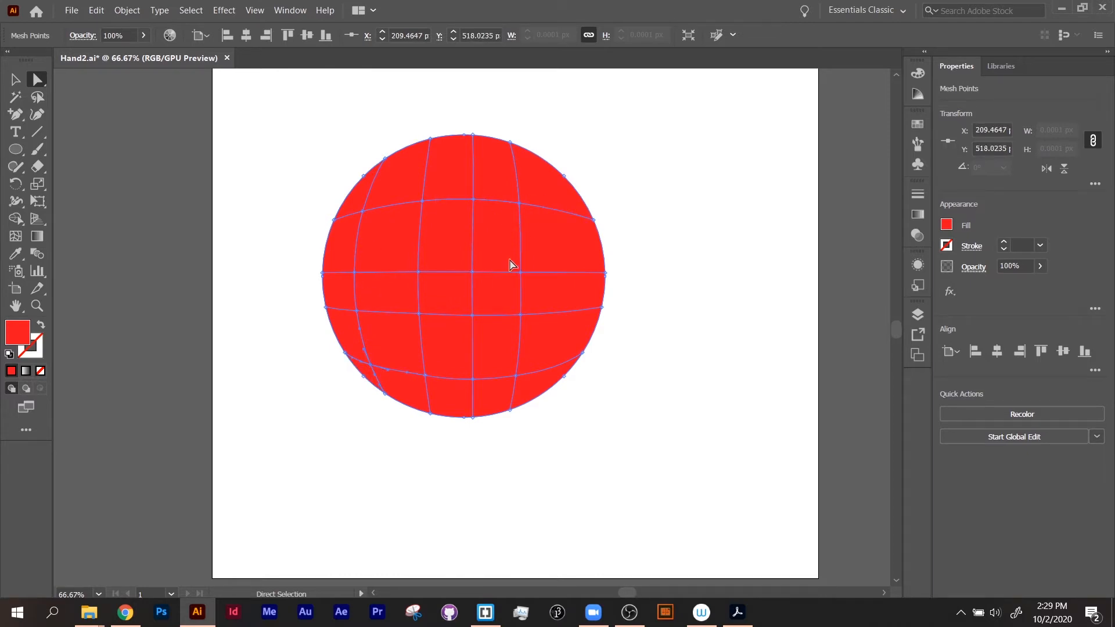
pyautogui.click(519, 206)
pyautogui.click(708, 222)
pyautogui.click(521, 206)
pyautogui.click(917, 74)
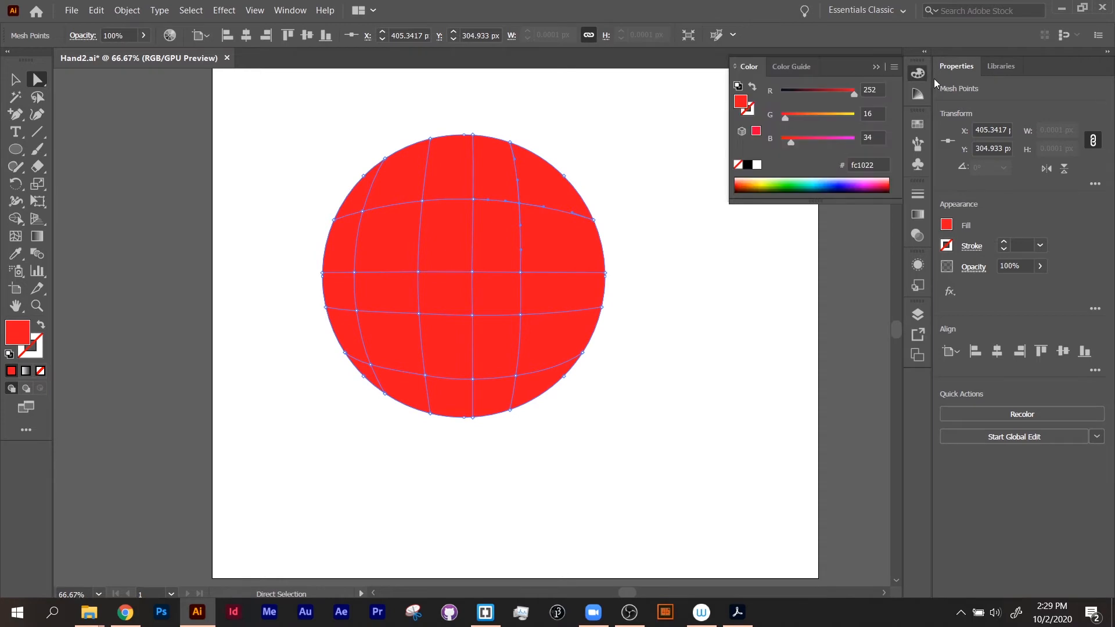
pyautogui.click(893, 68)
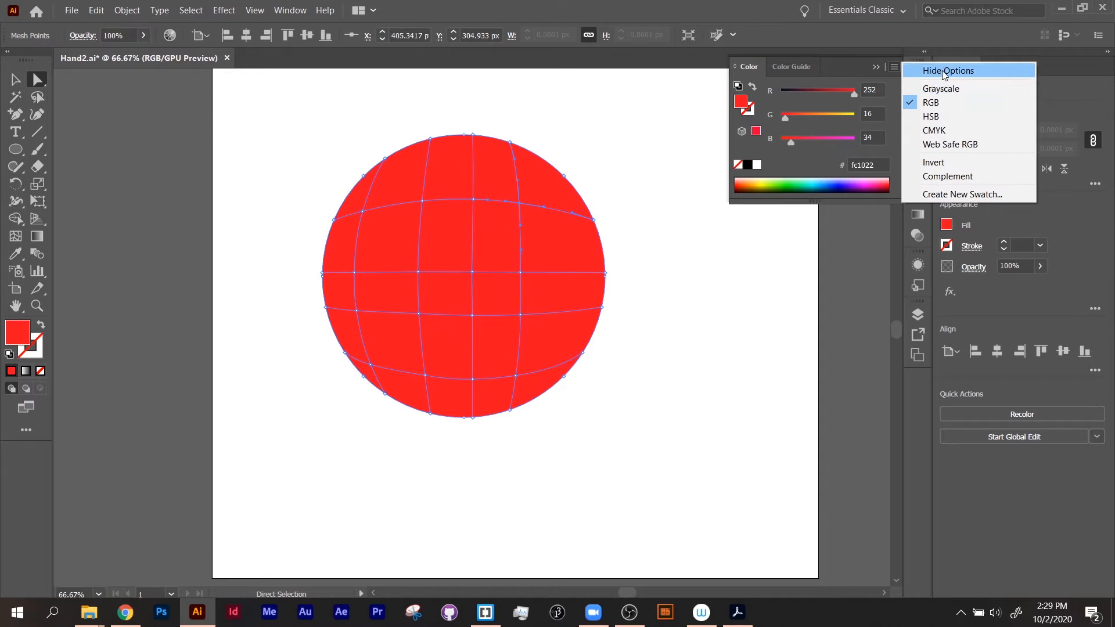
pyautogui.click(940, 117)
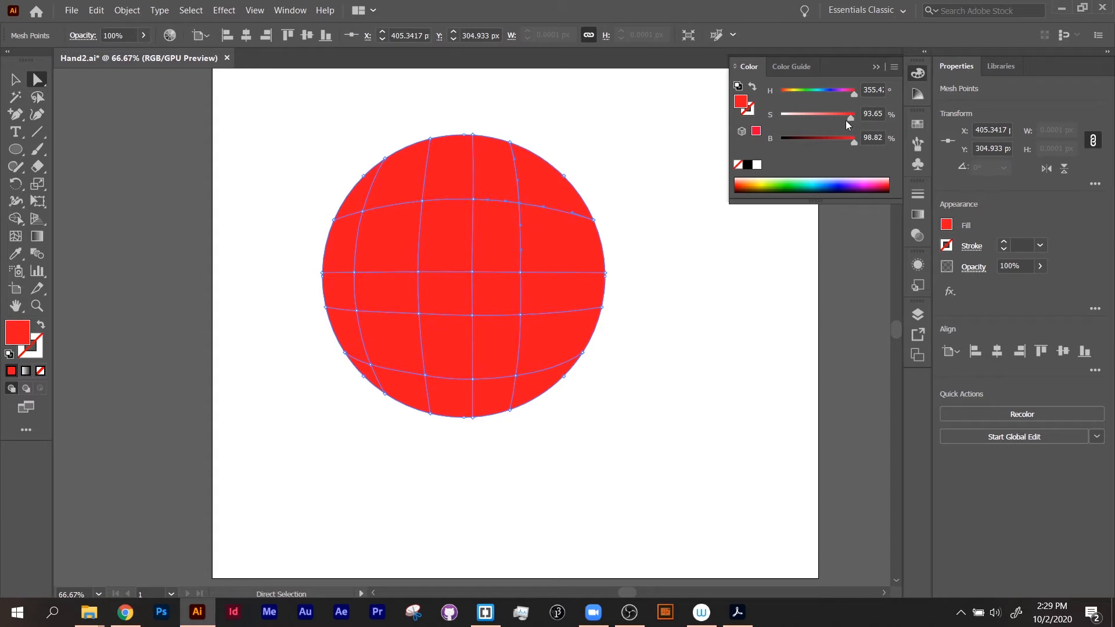
pyautogui.moveTo(846, 123); pyautogui.dragTo(800, 113)
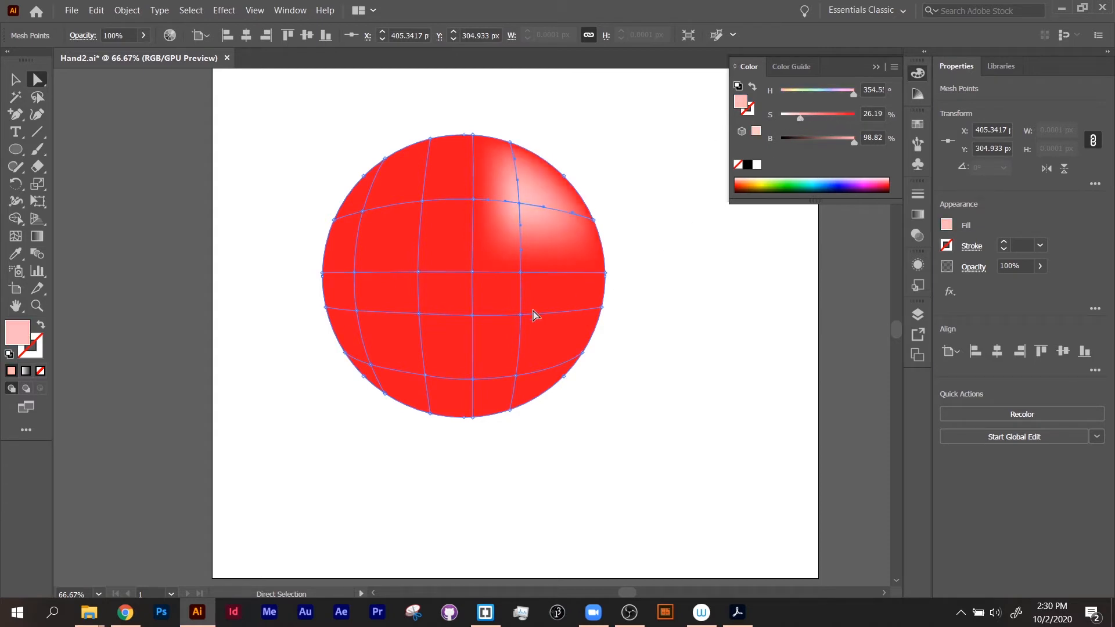
# Step: Select the lower-left mesh points and darken them to about 73% brightness and 86% saturation
pyautogui.click(371, 365)
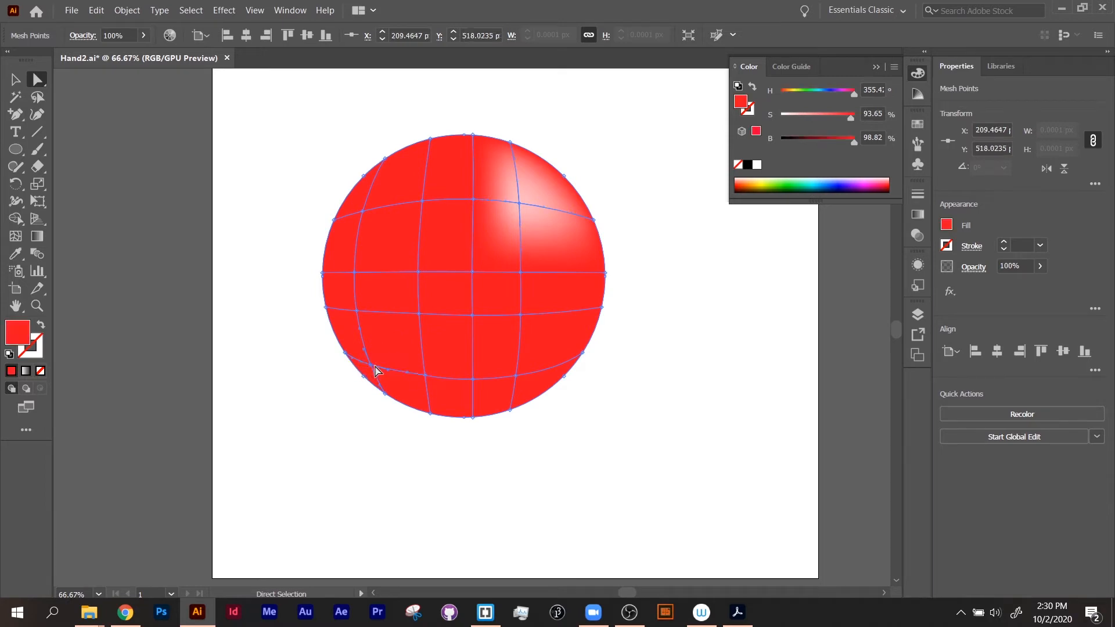
pyautogui.keyDown('shift'); pyautogui.click(357, 311); pyautogui.keyUp('shift')
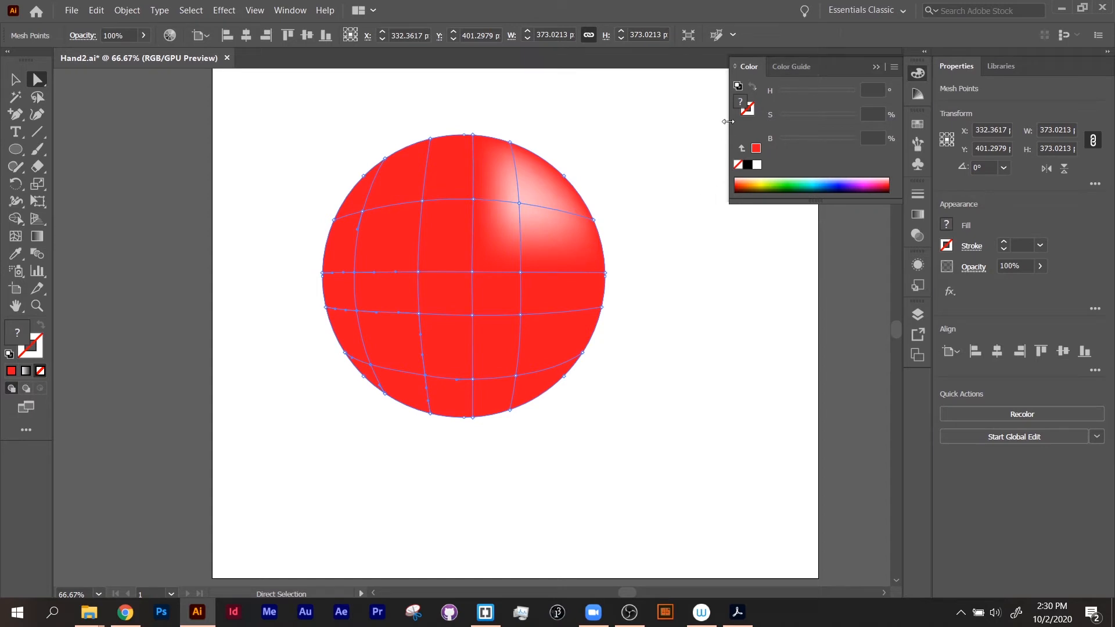
pyautogui.click(753, 149)
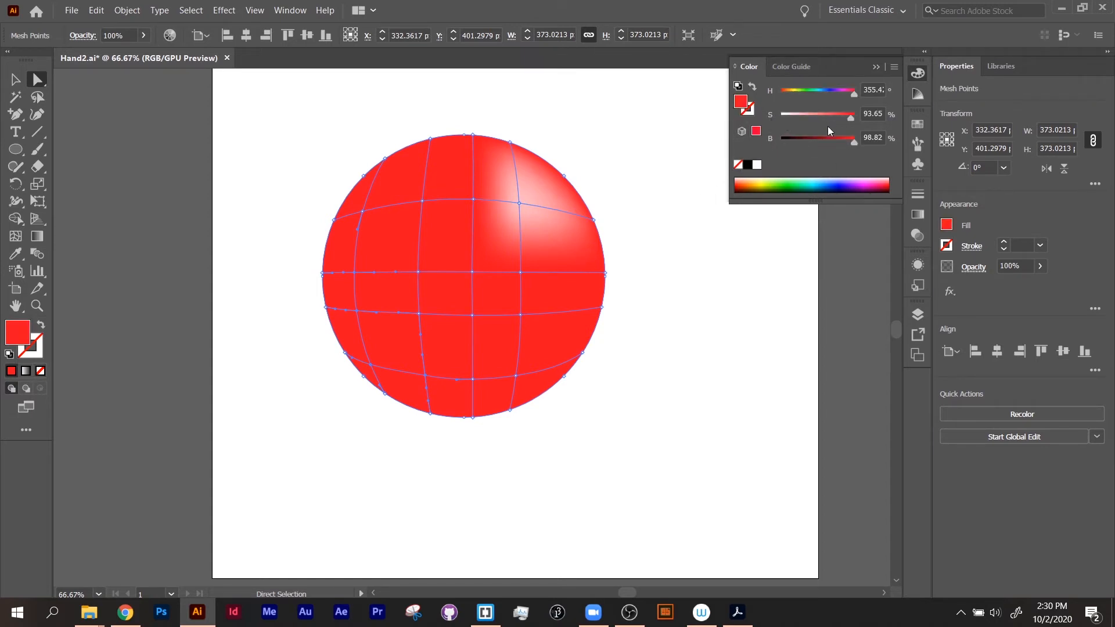
pyautogui.moveTo(845, 139); pyautogui.dragTo(835, 141)
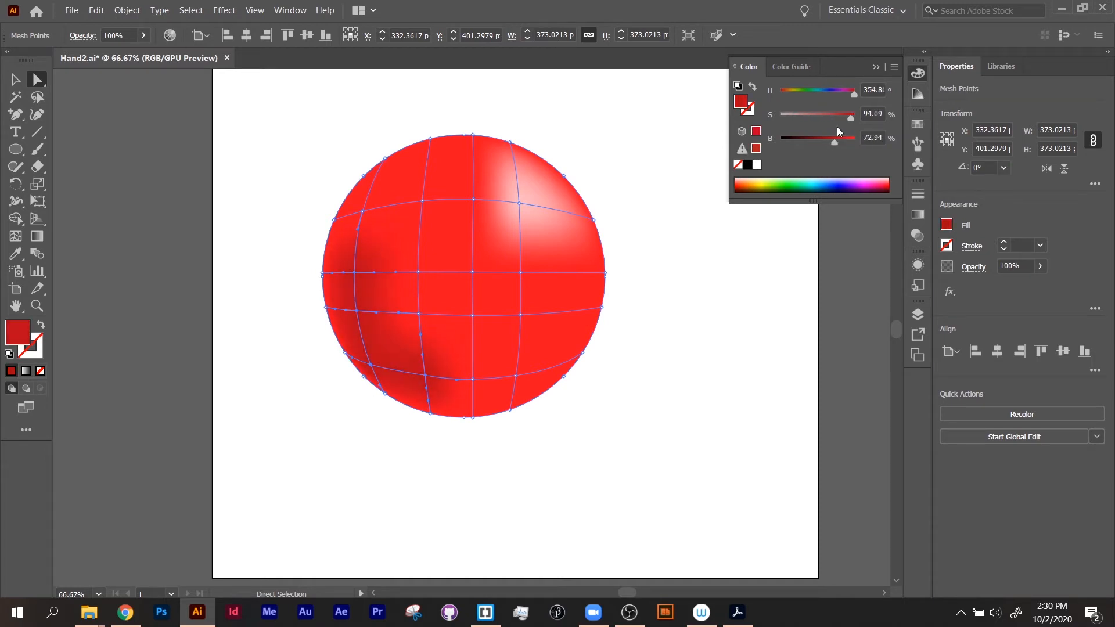
pyautogui.click(844, 117)
pyautogui.click(639, 339)
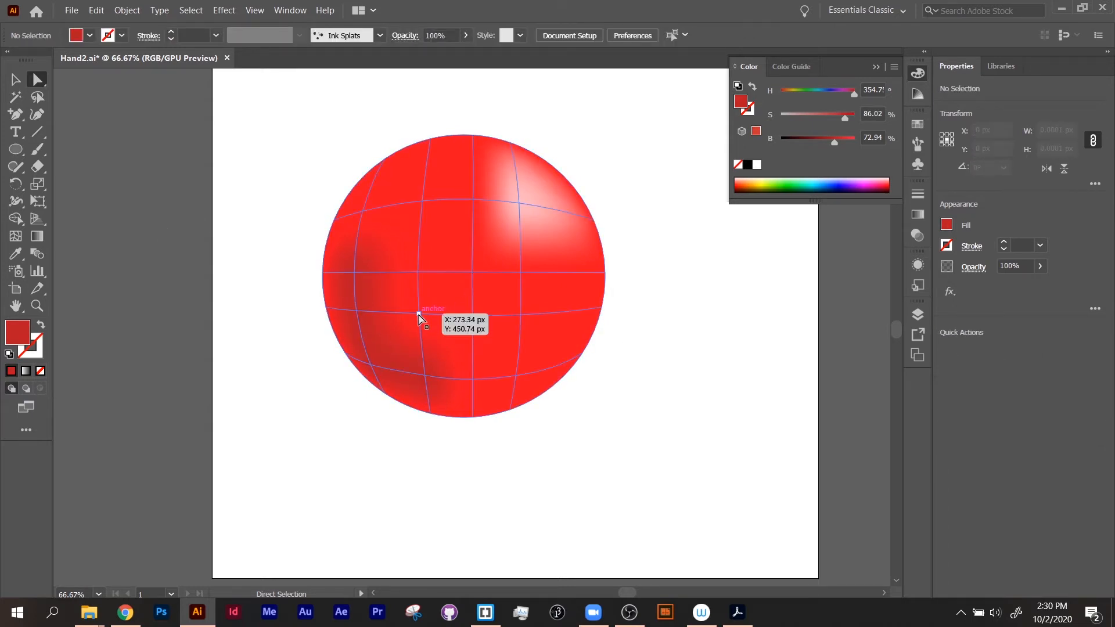
# Step: Select the central mesh points and set their colour to about 68% saturation and 84% brightness
pyautogui.click(421, 272)
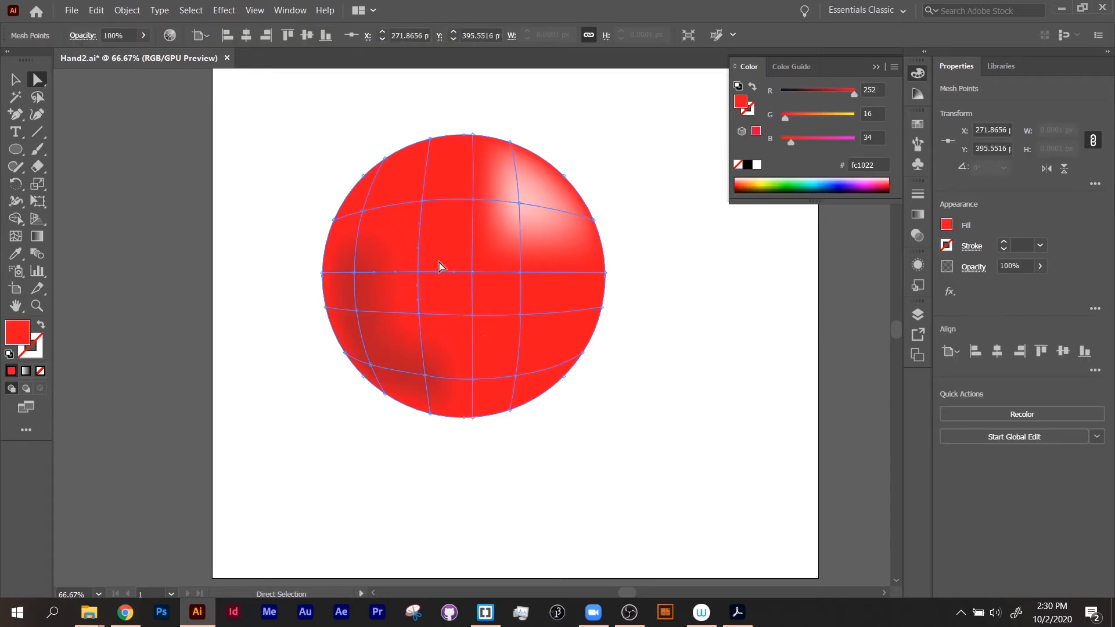
pyautogui.click(473, 273)
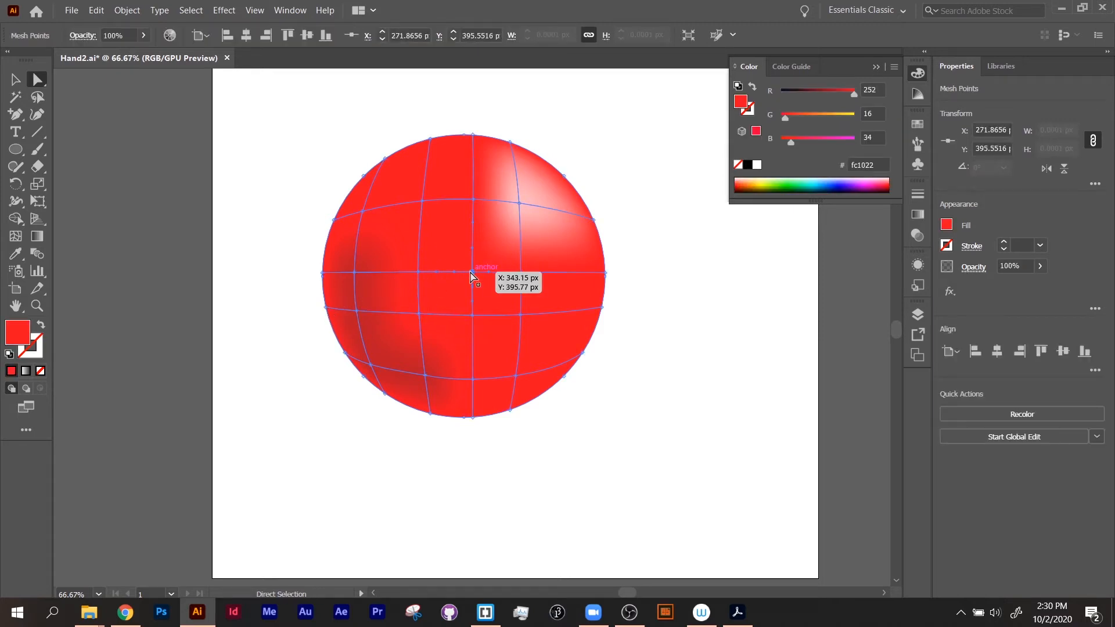
pyautogui.keyDown('shift'); pyautogui.click(474, 199); pyautogui.keyUp('shift')
pyautogui.keyDown('shift'); pyautogui.click(521, 272); pyautogui.keyUp('shift')
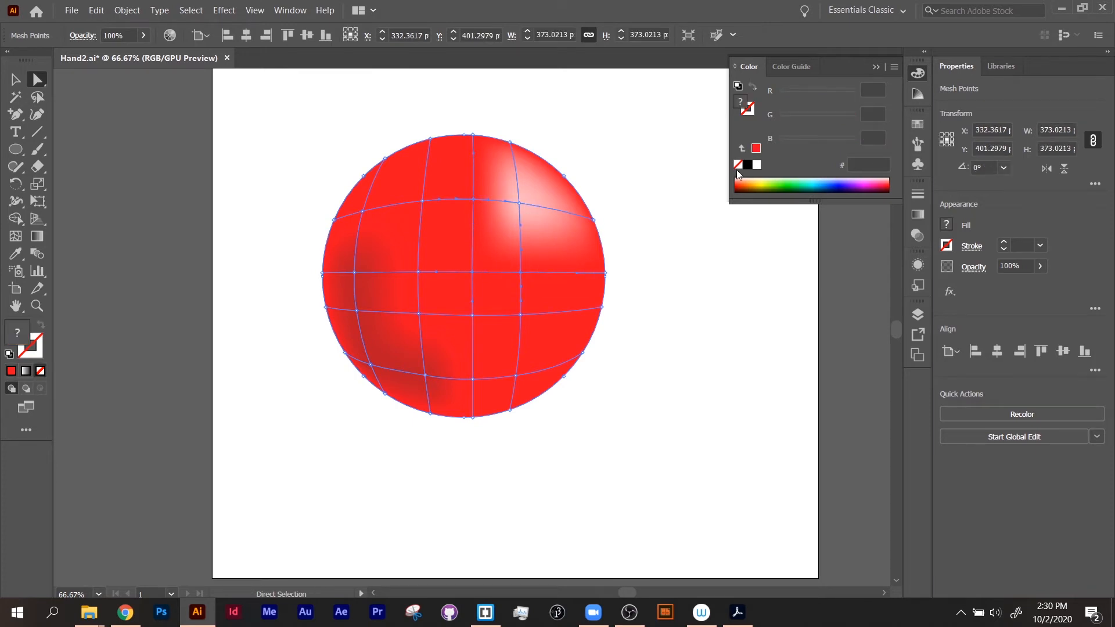
pyautogui.click(743, 148)
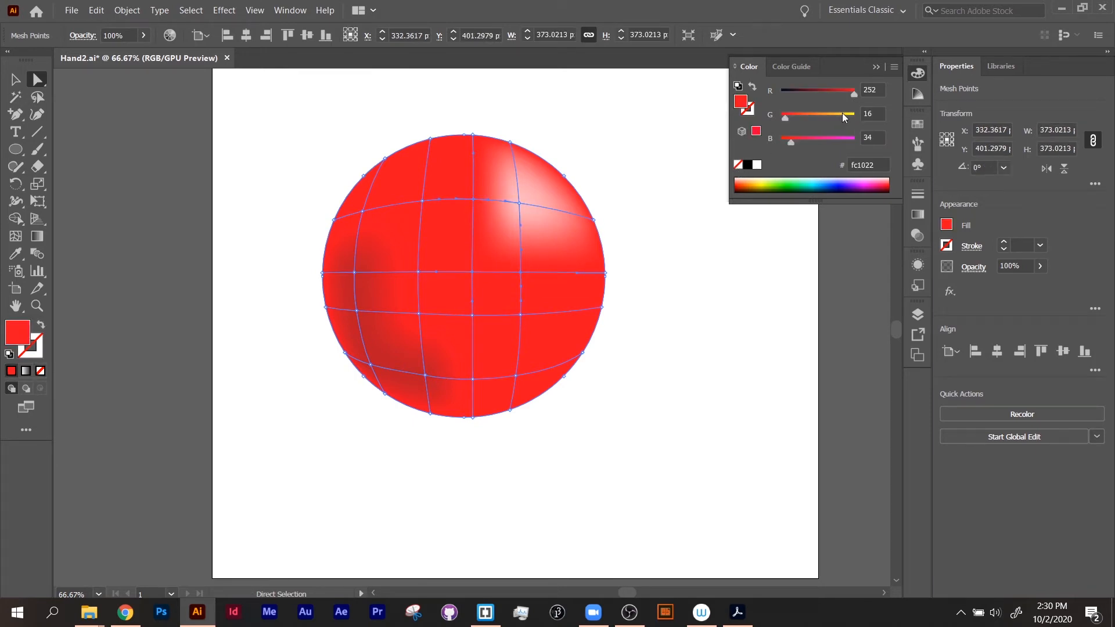
pyautogui.click(891, 66)
pyautogui.click(912, 113)
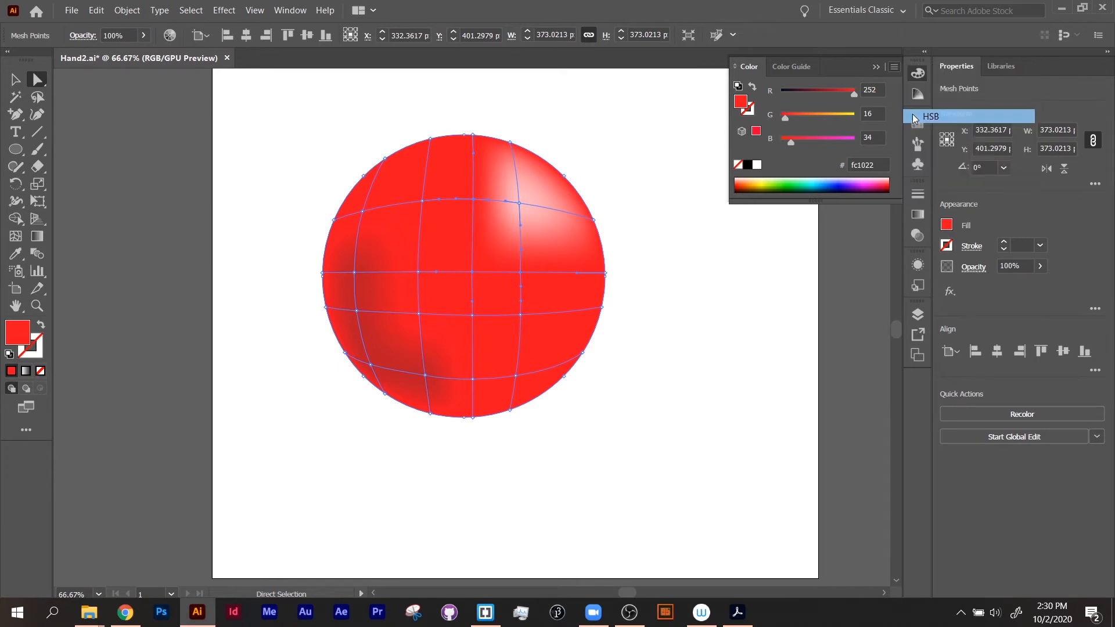
pyautogui.moveTo(849, 117); pyautogui.dragTo(842, 141)
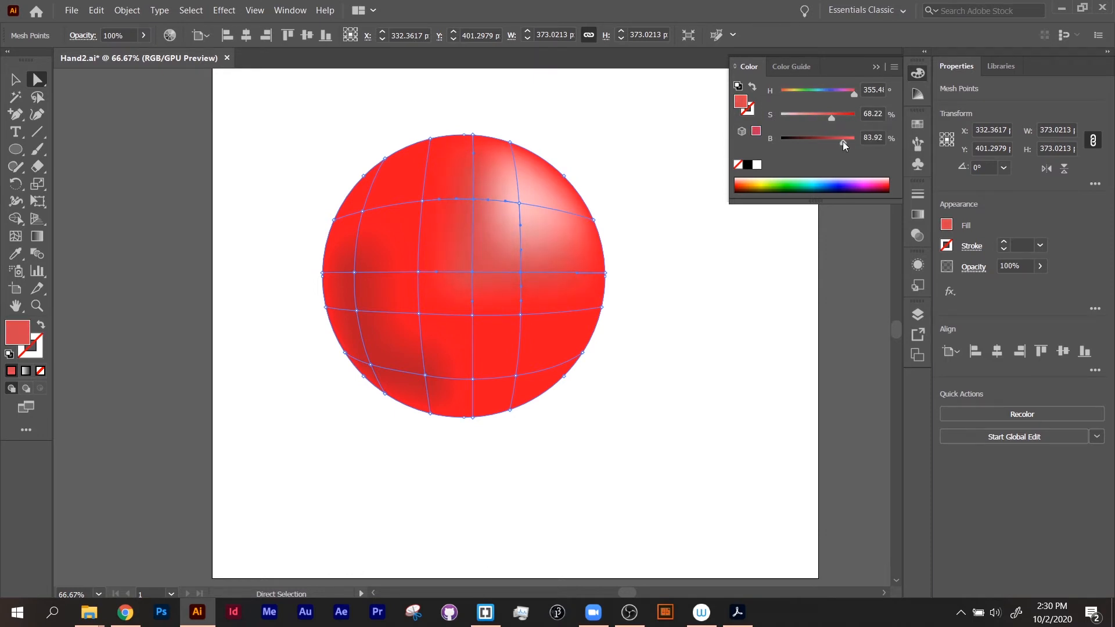
pyautogui.click(741, 280)
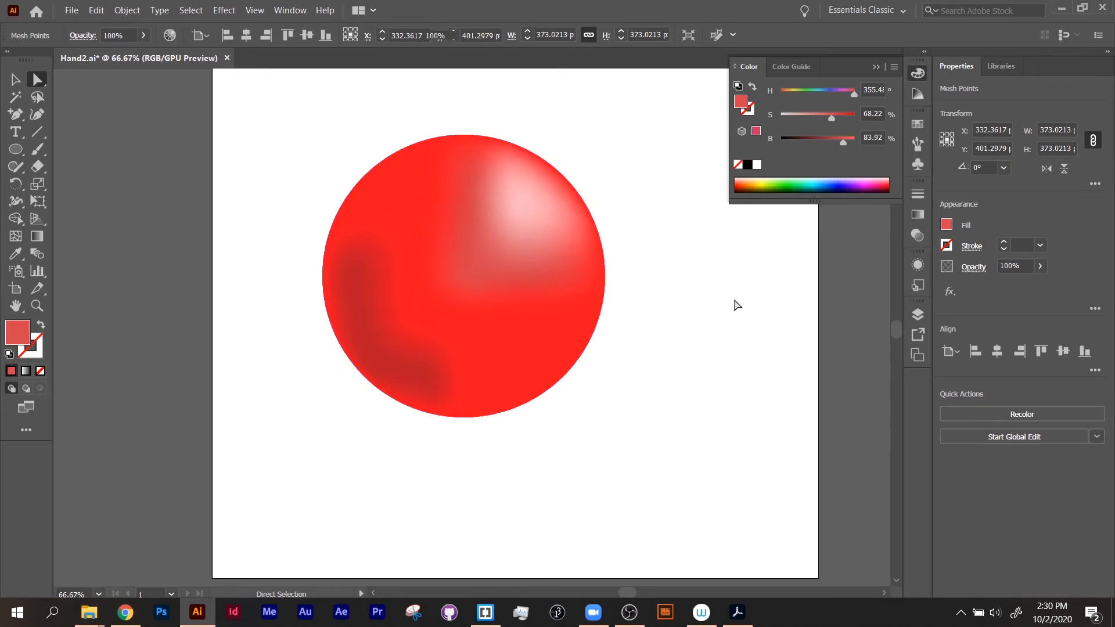
# Step: Select the left-side mesh points and darken them to about 77% brightness and 92% saturation
pyautogui.click(421, 200)
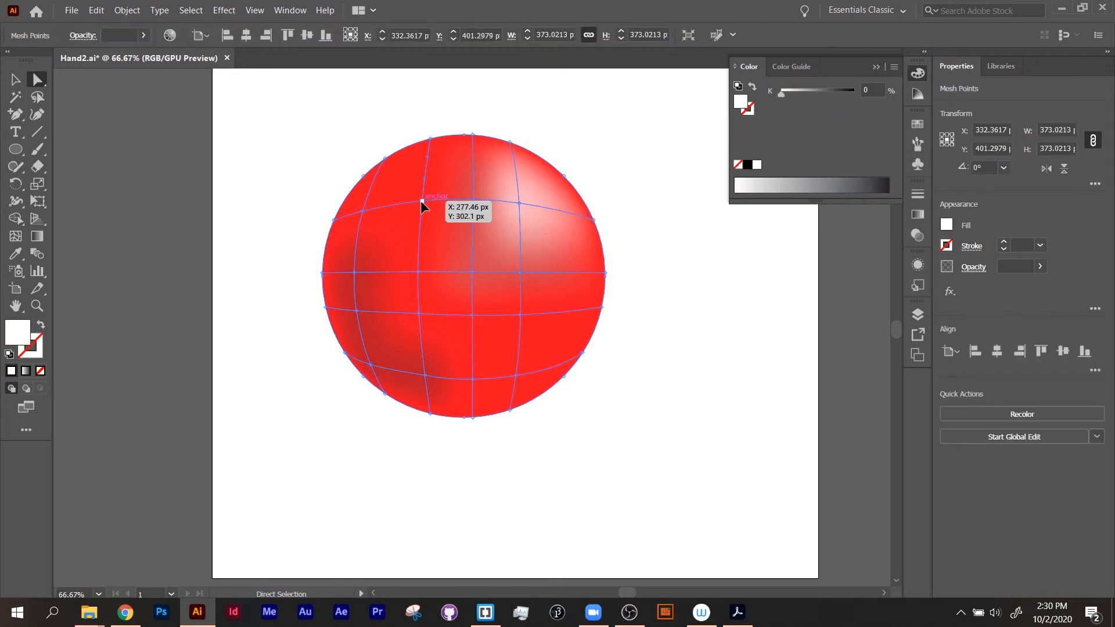
pyautogui.keyDown('shift'); pyautogui.click(418, 272); pyautogui.keyUp('shift')
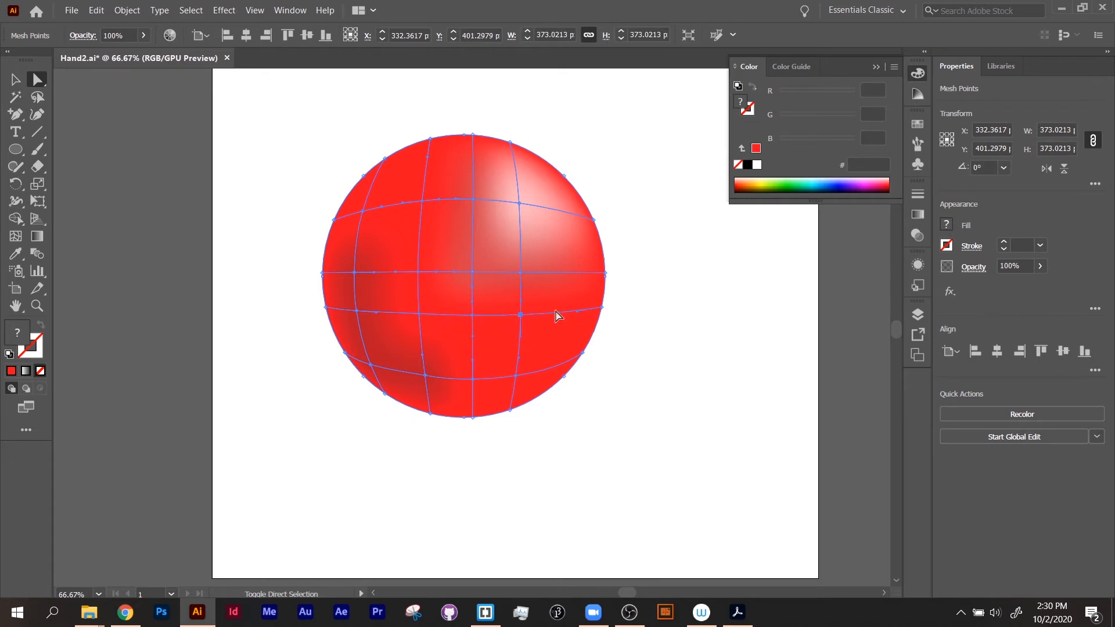
pyautogui.click(743, 148)
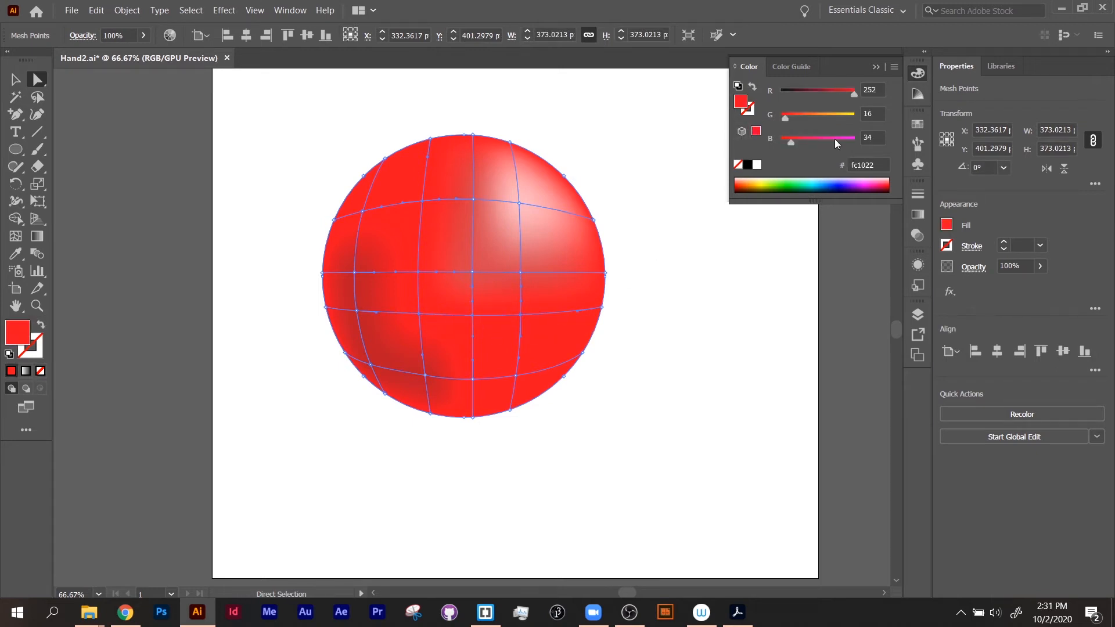
pyautogui.click(894, 67)
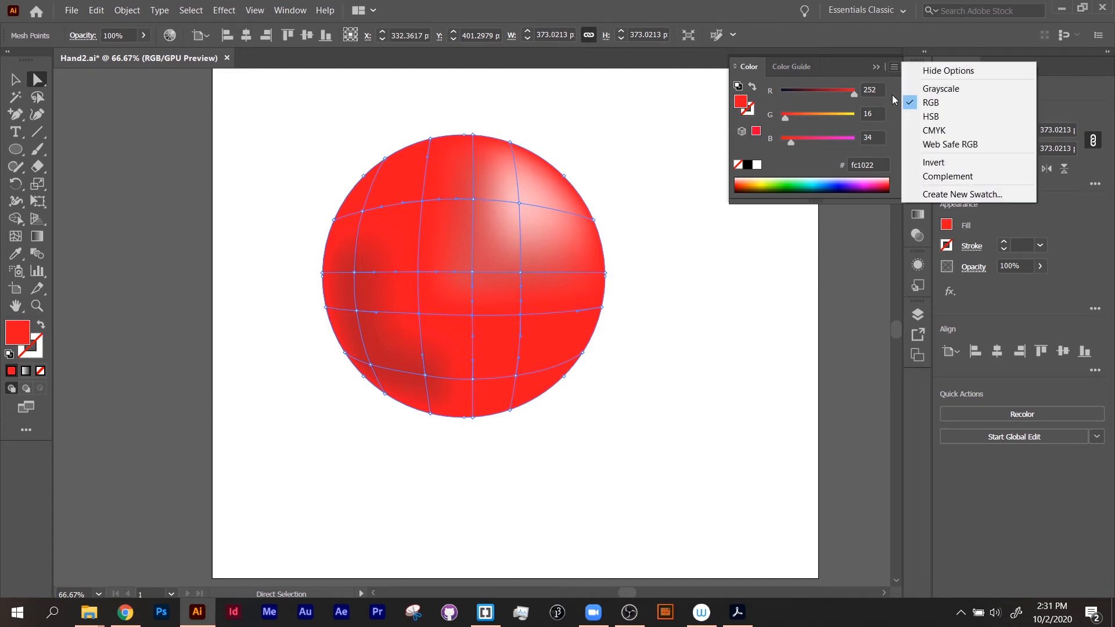
pyautogui.click(938, 114)
pyautogui.click(845, 140)
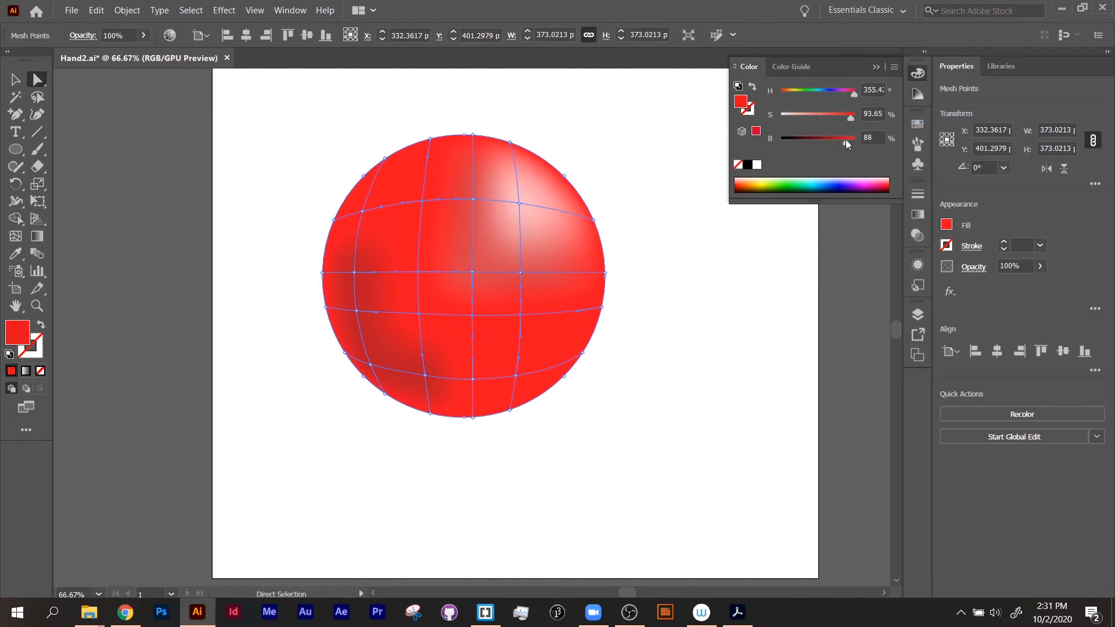
pyautogui.moveTo(842, 140); pyautogui.dragTo(837, 141)
pyautogui.click(612, 368)
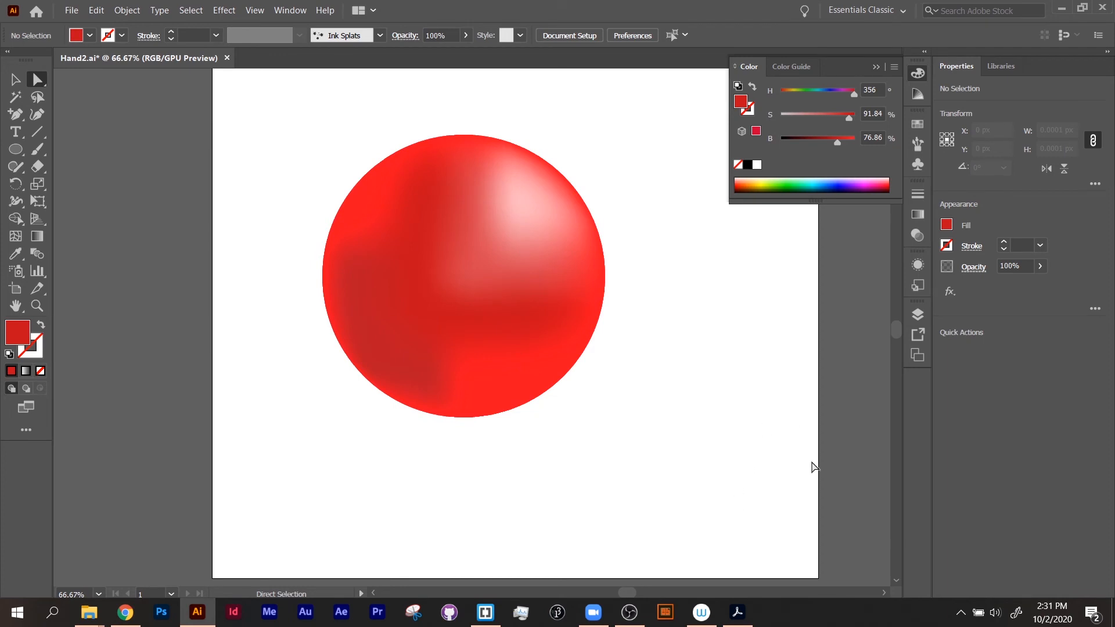
# Step: Select the left-edge mesh points and lower their saturation to about 27% in HSB mode for a rim light
pyautogui.click(345, 356)
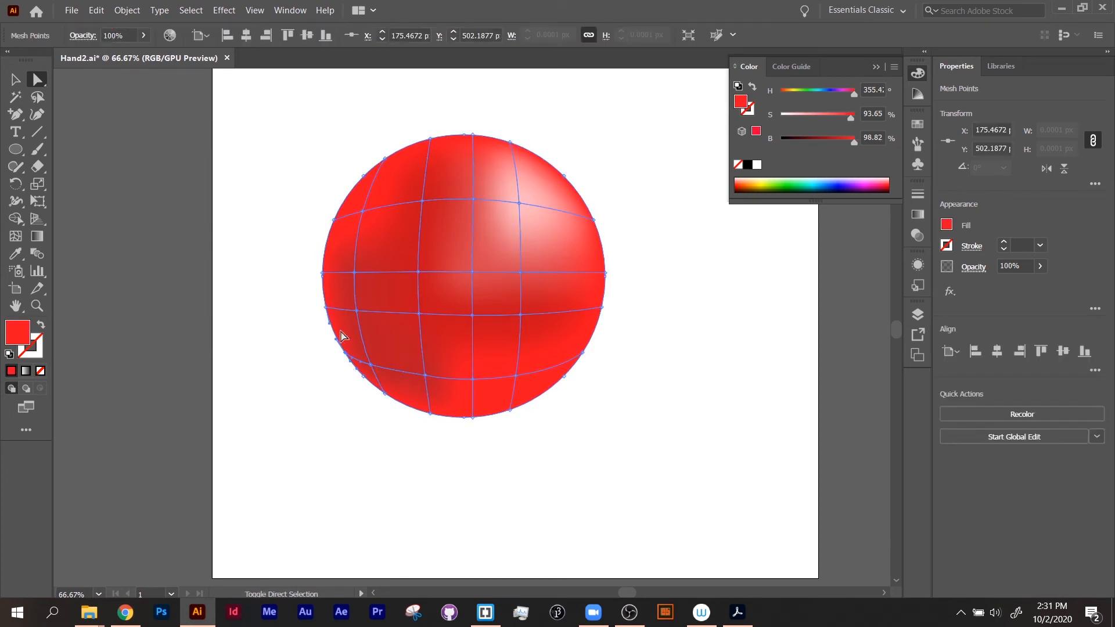
pyautogui.keyDown('shift'); pyautogui.click(326, 309); pyautogui.keyUp('shift')
pyautogui.keyDown('shift'); pyautogui.click(323, 274); pyautogui.keyUp('shift')
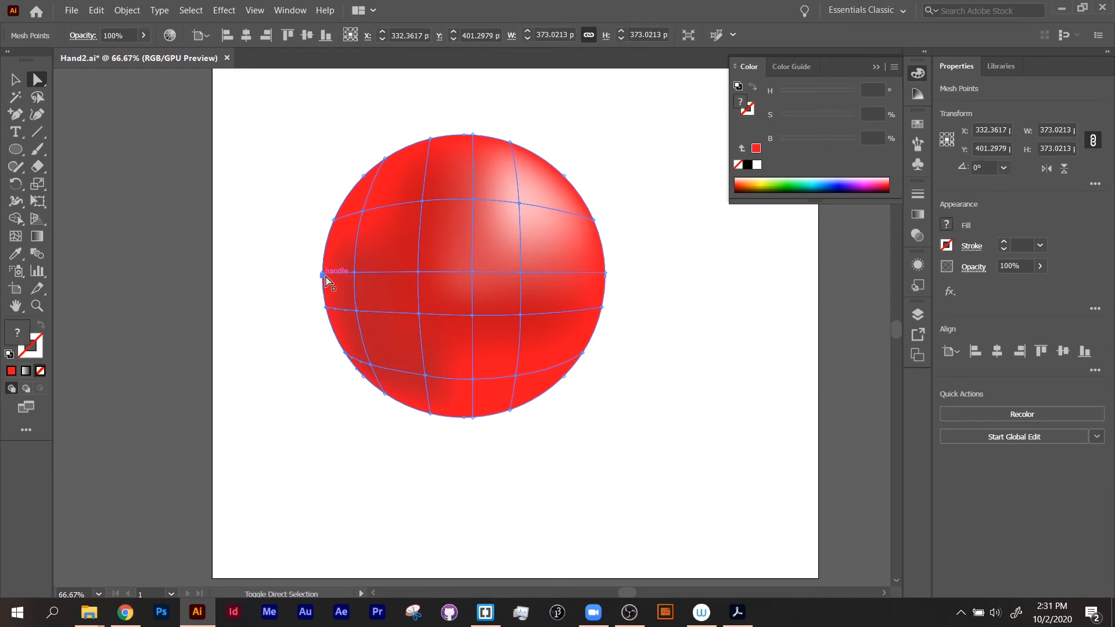
pyautogui.click(741, 149)
pyautogui.click(894, 67)
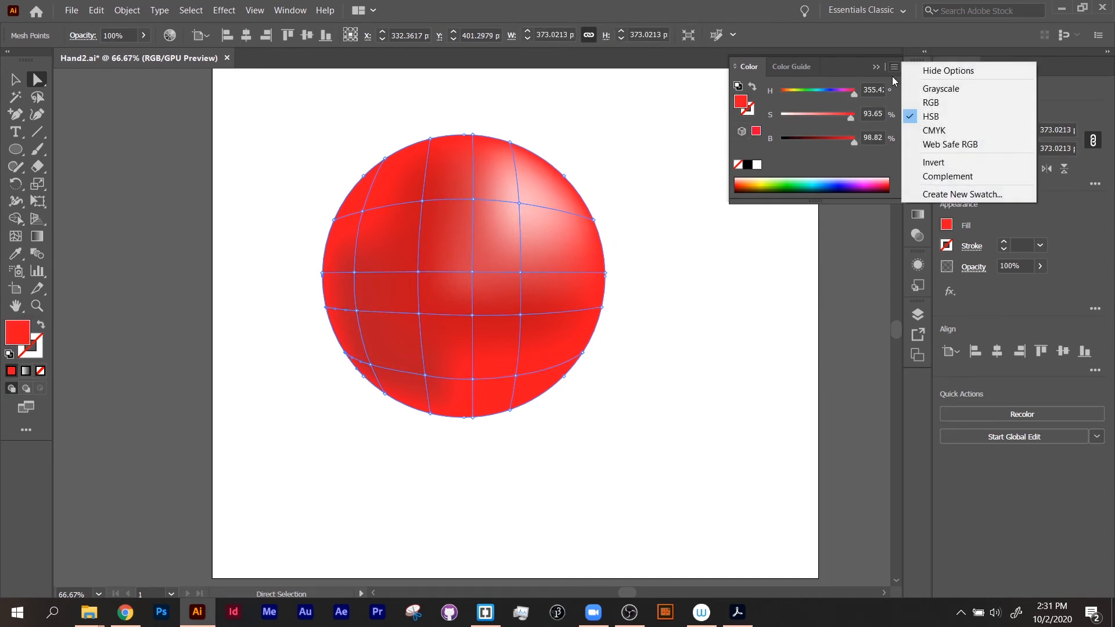
pyautogui.click(845, 116)
pyautogui.moveTo(845, 117); pyautogui.dragTo(800, 116)
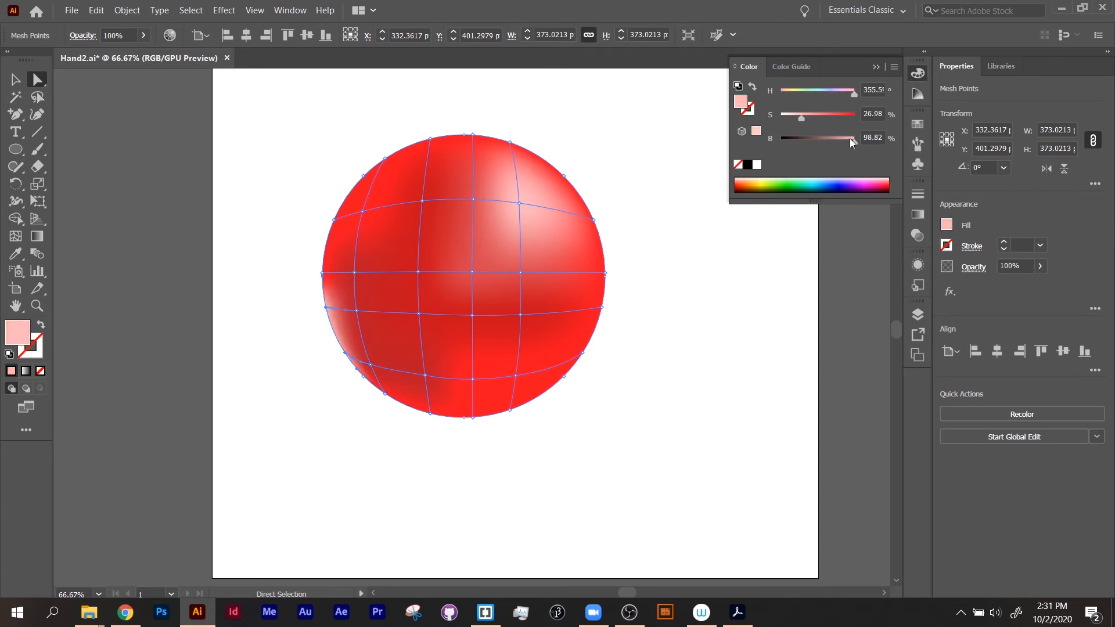
pyautogui.click(668, 369)
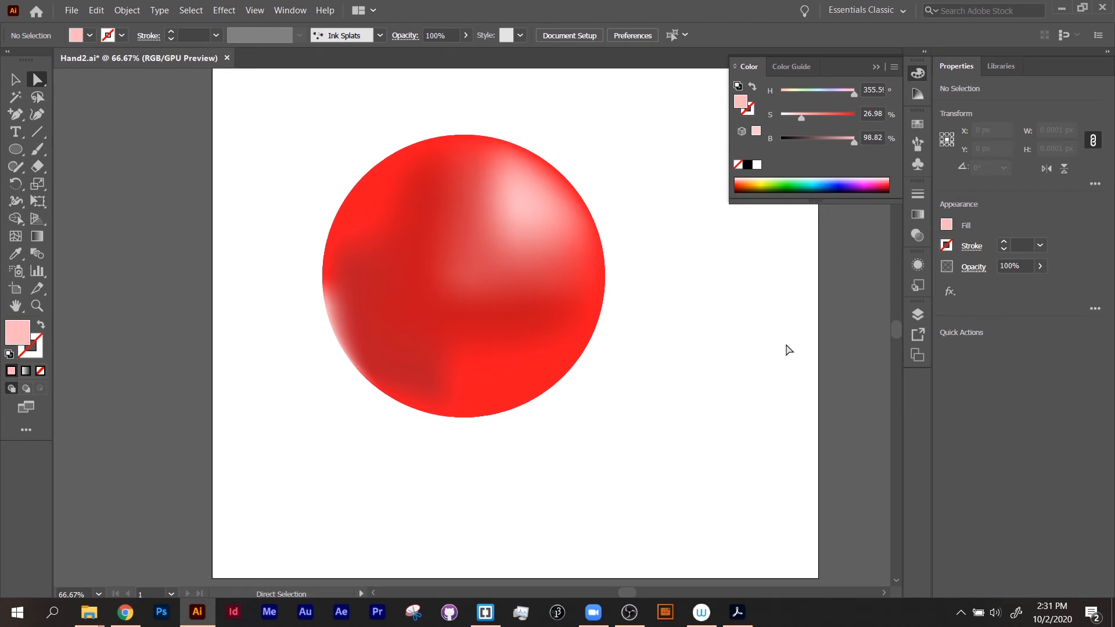
# Step: Try moving the upper-right highlight mesh point toward the sphere's centre, then undo the move
pyautogui.click(511, 381)
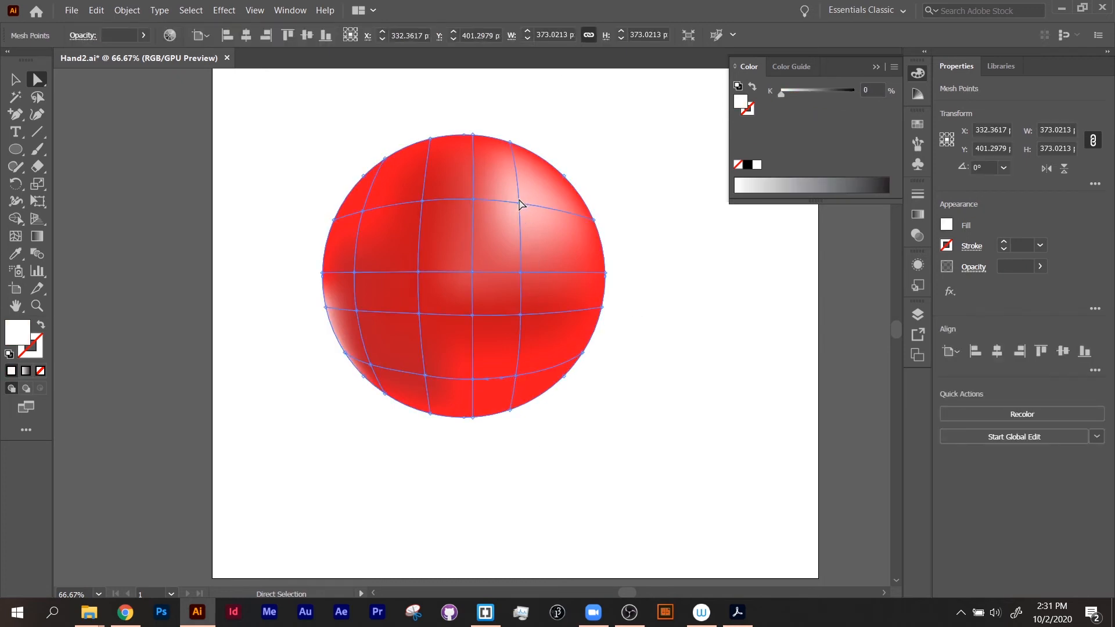
pyautogui.moveTo(520, 203); pyautogui.dragTo(470, 263)
pyautogui.click(708, 352)
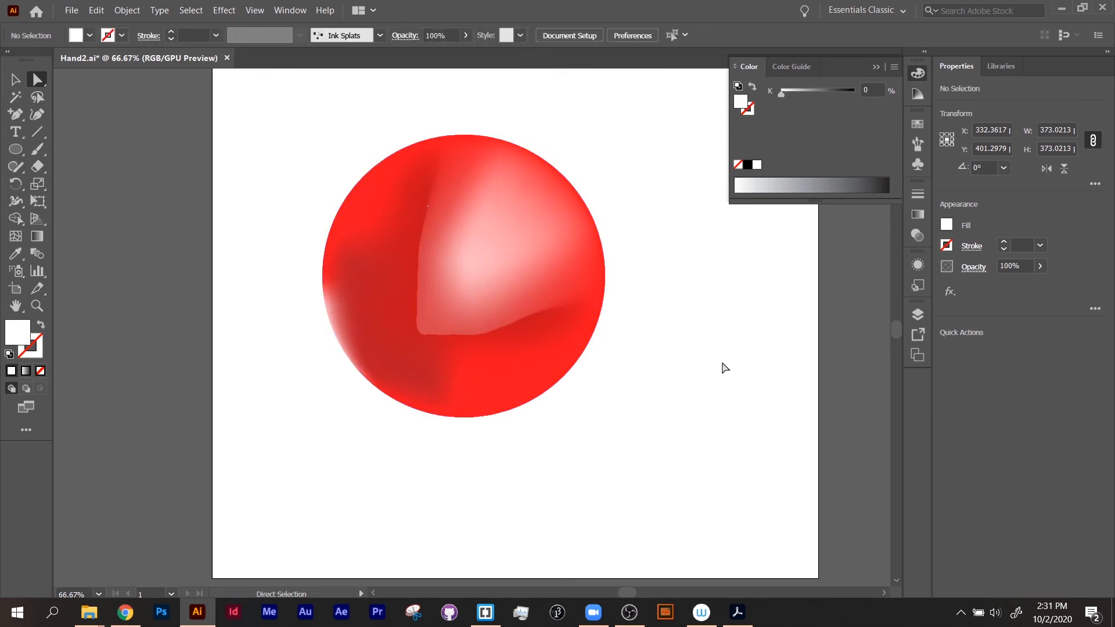
pyautogui.hotkey('ctrl', 'z')
pyautogui.hotkey('ctrl', 'z')
pyautogui.hotkey('ctrl', 'z')
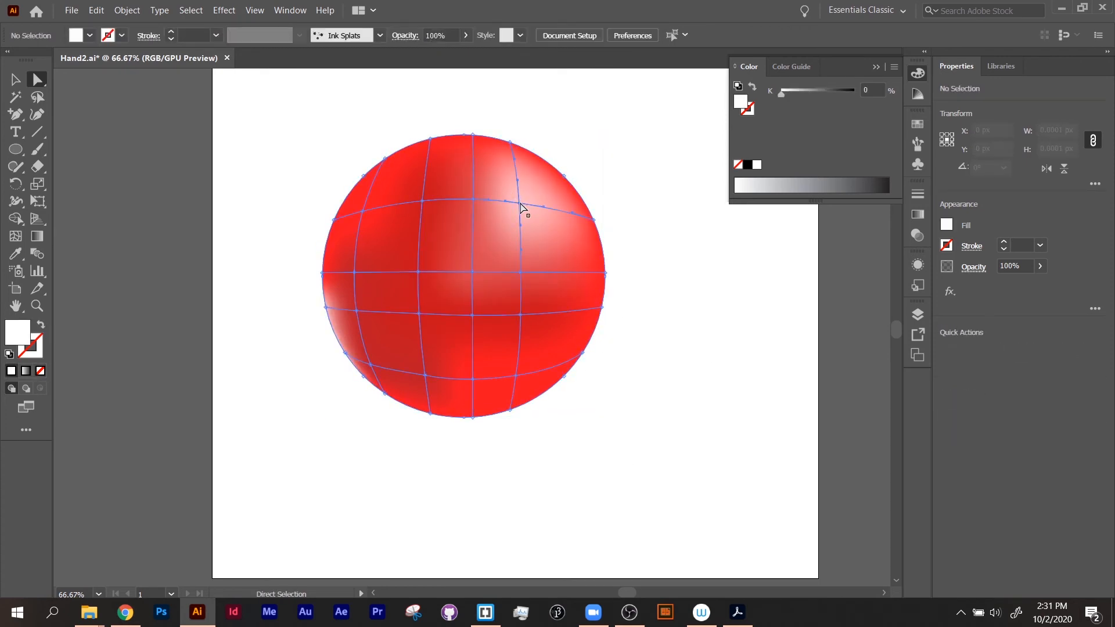
# Step: Drag four outer mesh points outward to pull the sphere into spikes at top-left, top-right, right and bottom-left
pyautogui.moveTo(521, 207); pyautogui.dragTo(578, 98)
pyautogui.moveTo(593, 221); pyautogui.dragTo(716, 216)
pyautogui.moveTo(378, 158); pyautogui.dragTo(341, 109)
pyautogui.moveTo(345, 353); pyautogui.dragTo(289, 404)
pyautogui.click(453, 478)
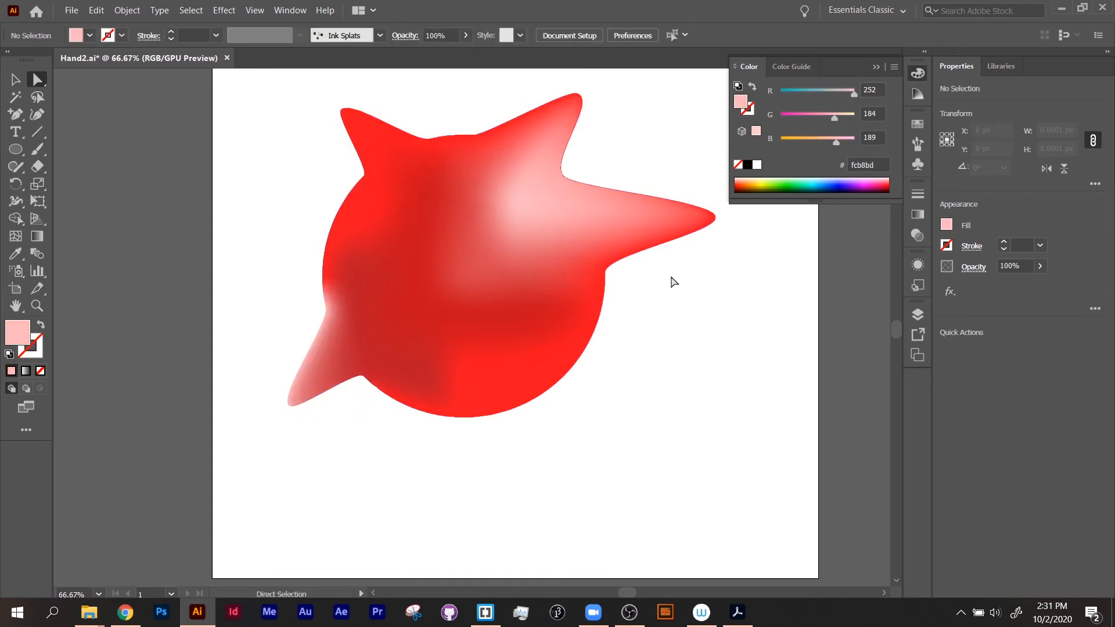
# Step: Select the right spike's tip point and raise its blue value to 255 for a magenta tint
pyautogui.click(714, 216)
pyautogui.click(714, 217)
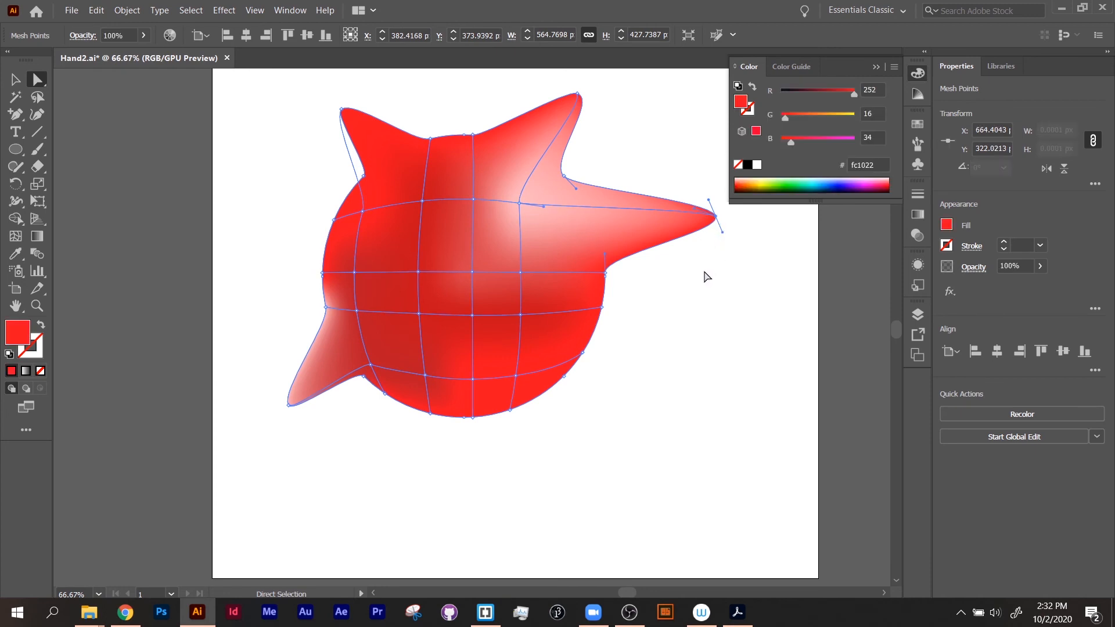
pyautogui.moveTo(796, 142); pyautogui.dragTo(877, 158)
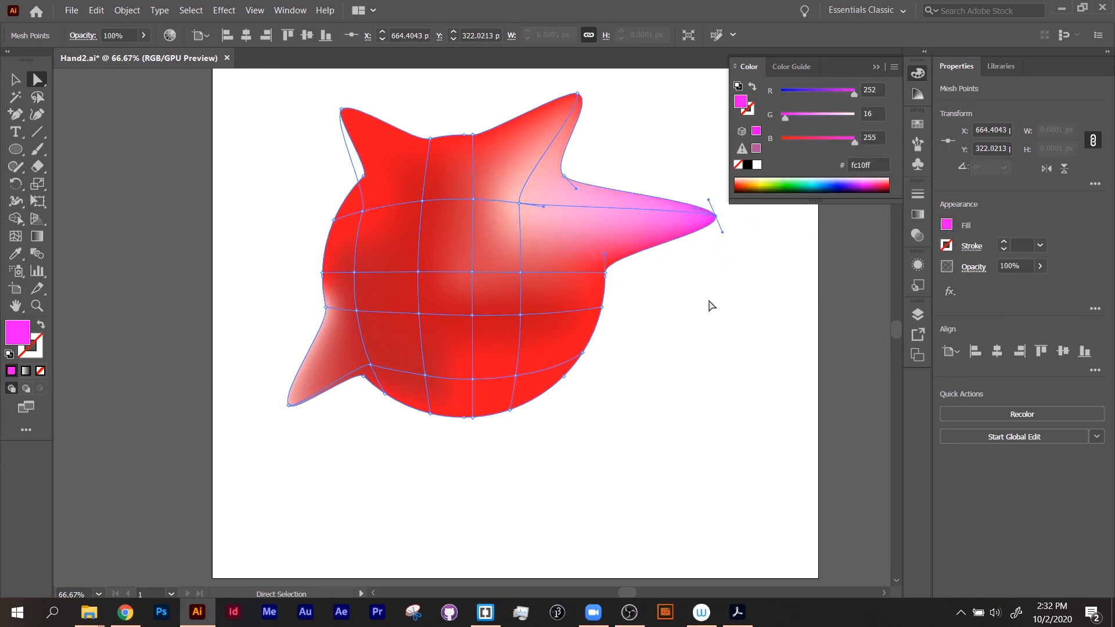
# Step: Select the bottom-left spike's tip point and set its red value to 0 for a teal colour
pyautogui.click(289, 404)
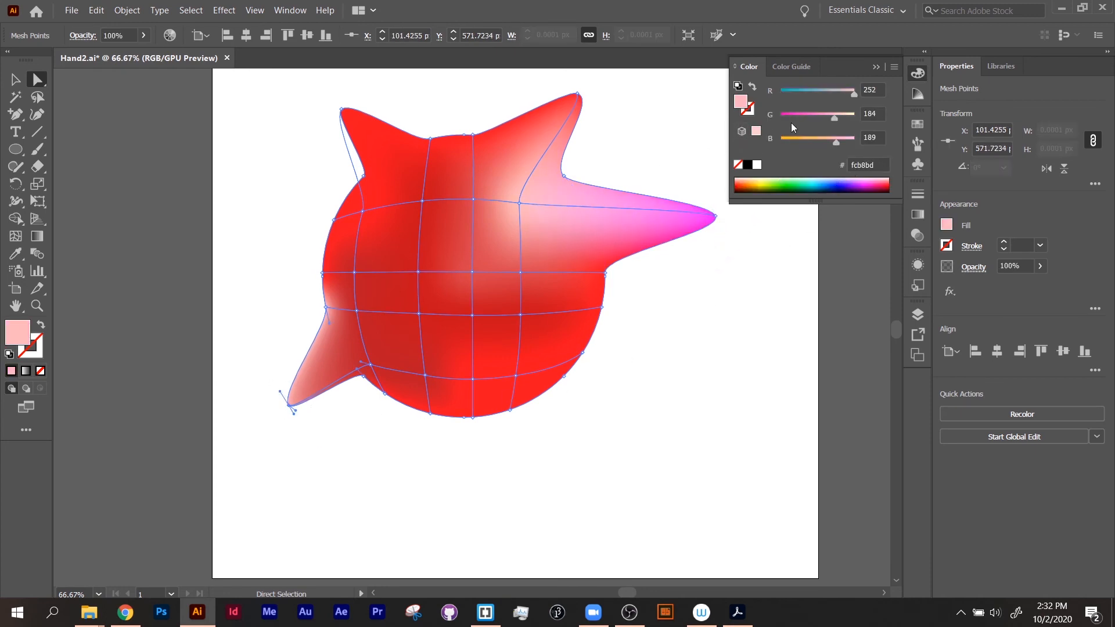
pyautogui.moveTo(820, 90); pyautogui.dragTo(772, 96)
pyautogui.click(404, 501)
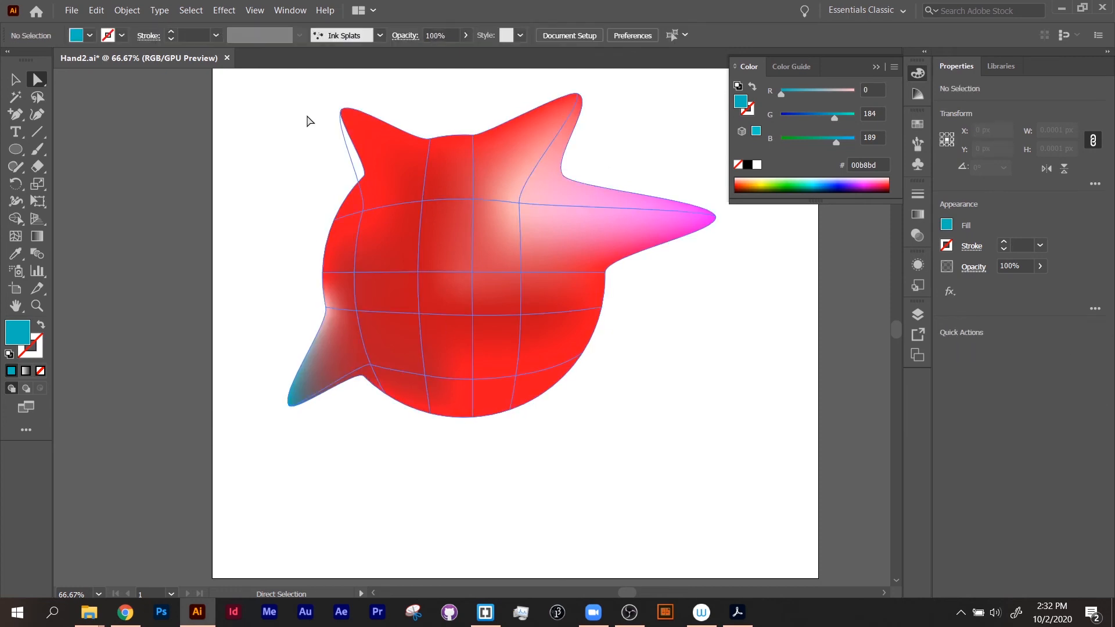
# Step: Lasso-select the mesh points along the top spikes and colour them yellow, f0d000
pyautogui.moveTo(314, 99); pyautogui.dragTo(408, 130)
pyautogui.click(294, 156)
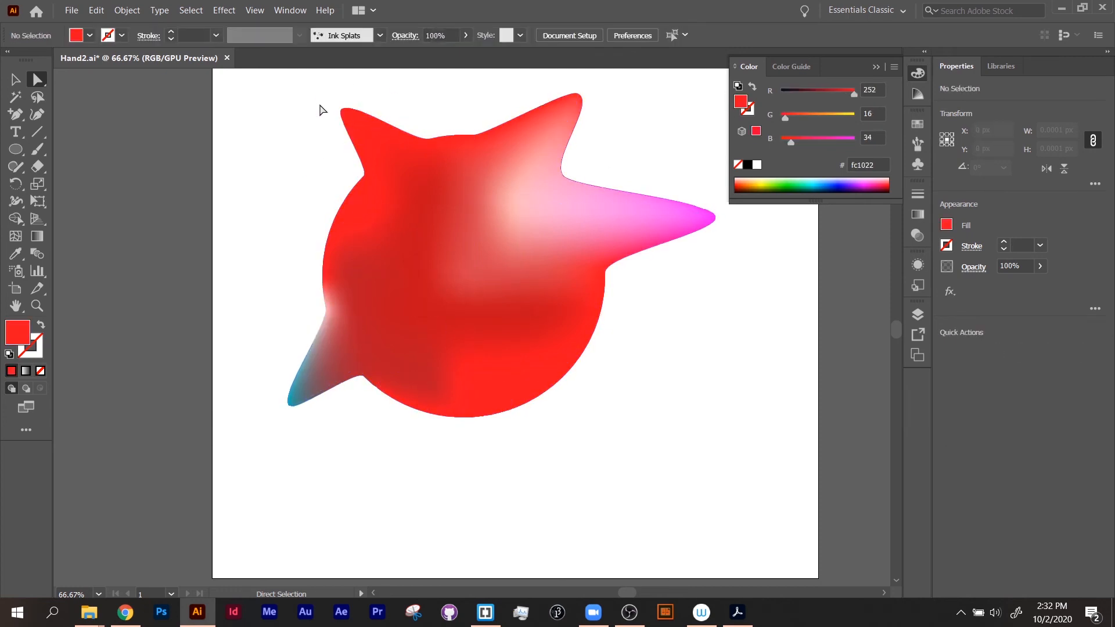
pyautogui.click(35, 102)
pyautogui.moveTo(323, 94)
pyautogui.mouseDown()
pyautogui.moveTo(392, 151)
pyautogui.moveTo(444, 169)
pyautogui.moveTo(564, 136)
pyautogui.moveTo(592, 75)
pyautogui.moveTo(533, 94)
pyautogui.moveTo(463, 143)
pyautogui.moveTo(341, 153)
pyautogui.mouseUp()
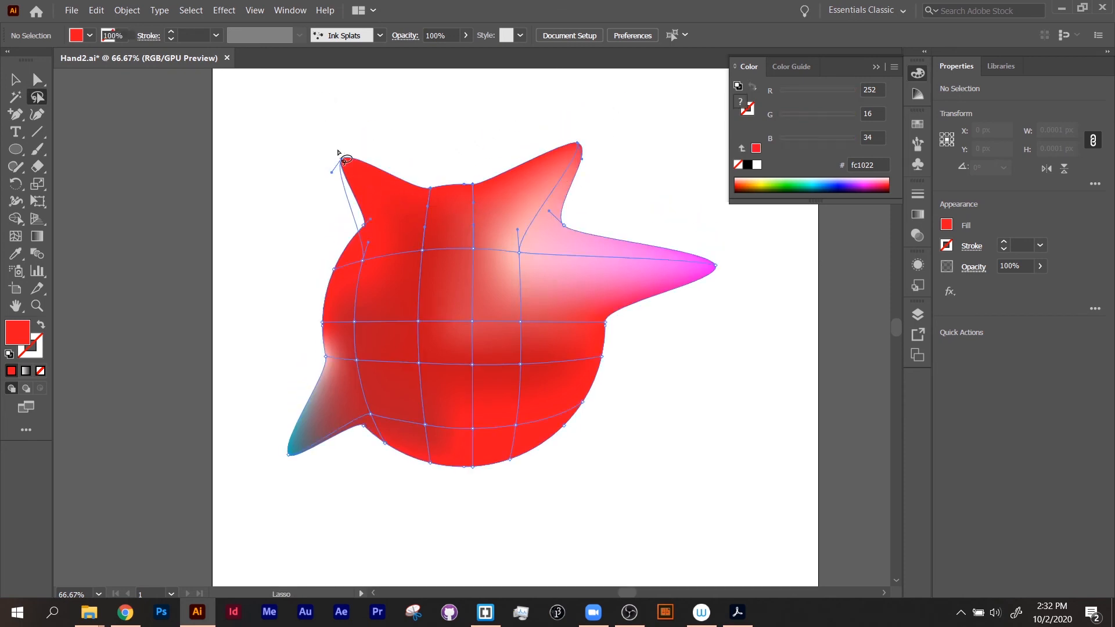
pyautogui.click(756, 149)
pyautogui.moveTo(839, 93); pyautogui.dragTo(810, 97)
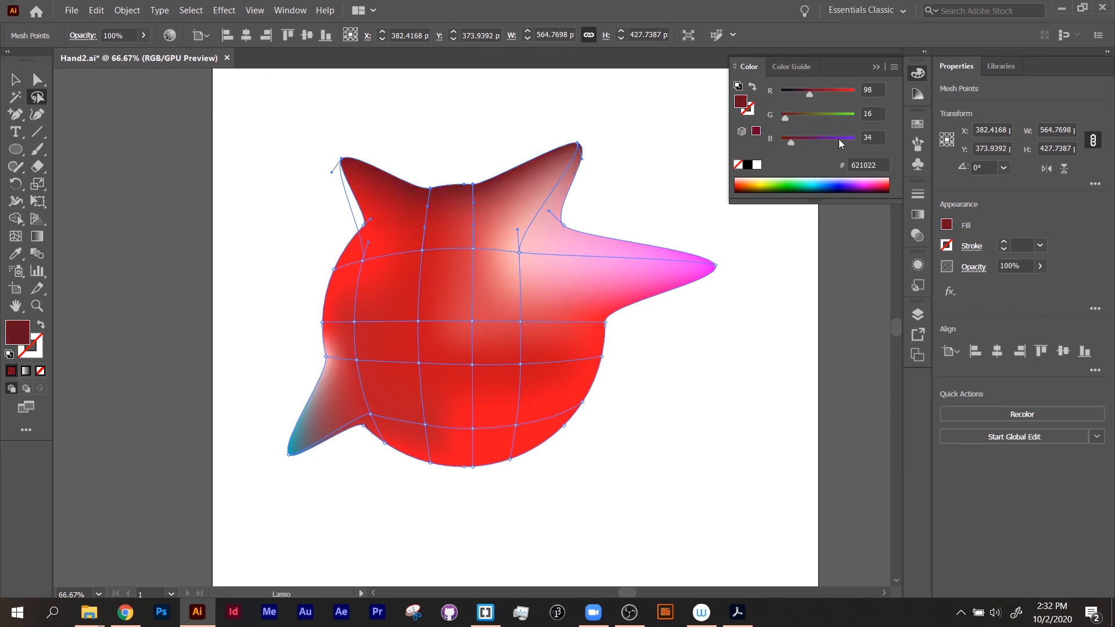
pyautogui.click(787, 182)
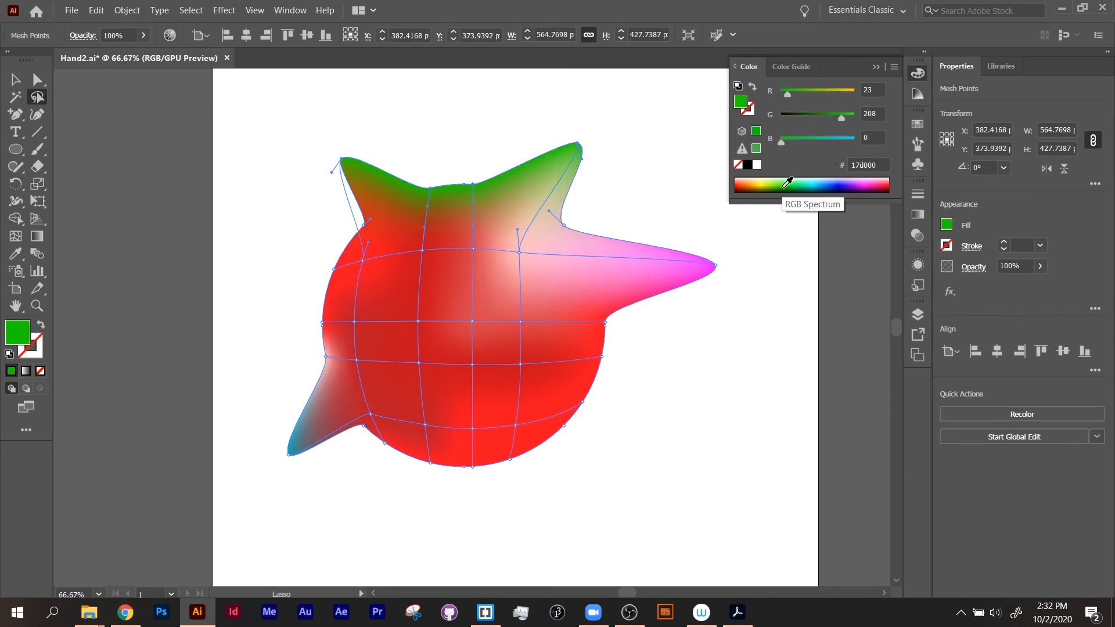
pyautogui.click(851, 93)
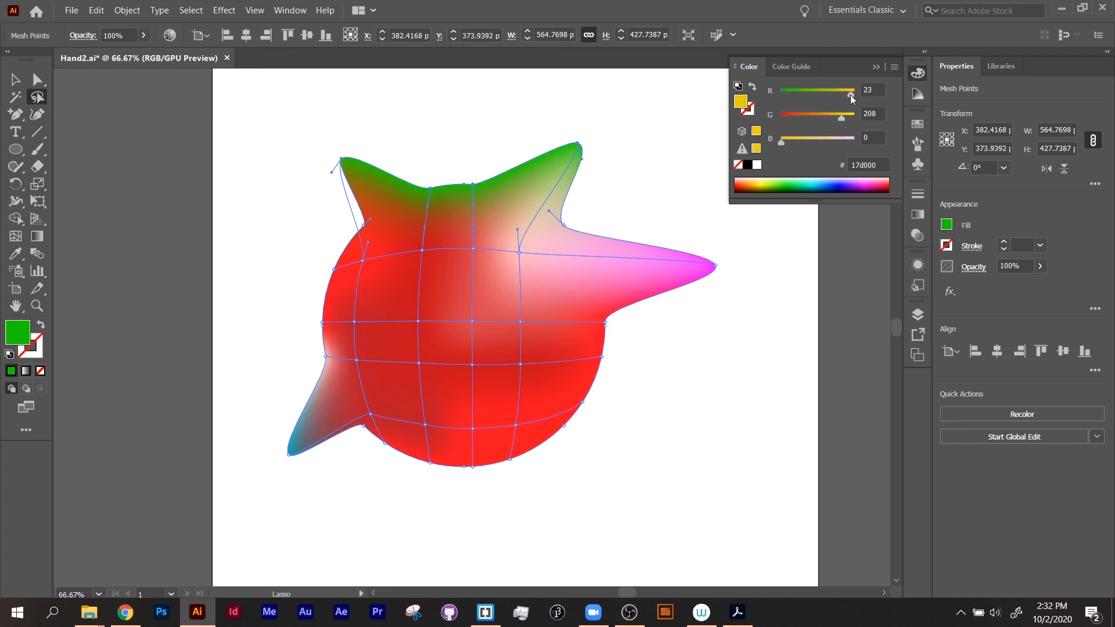
pyautogui.click(778, 412)
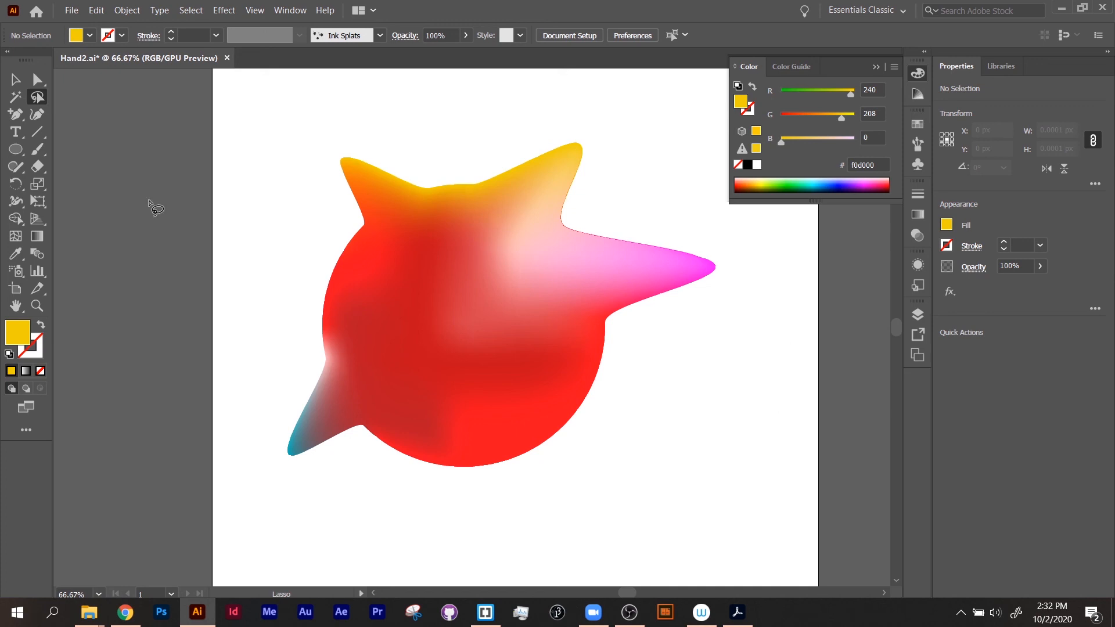
pyautogui.click(15, 80)
pyautogui.click(347, 305)
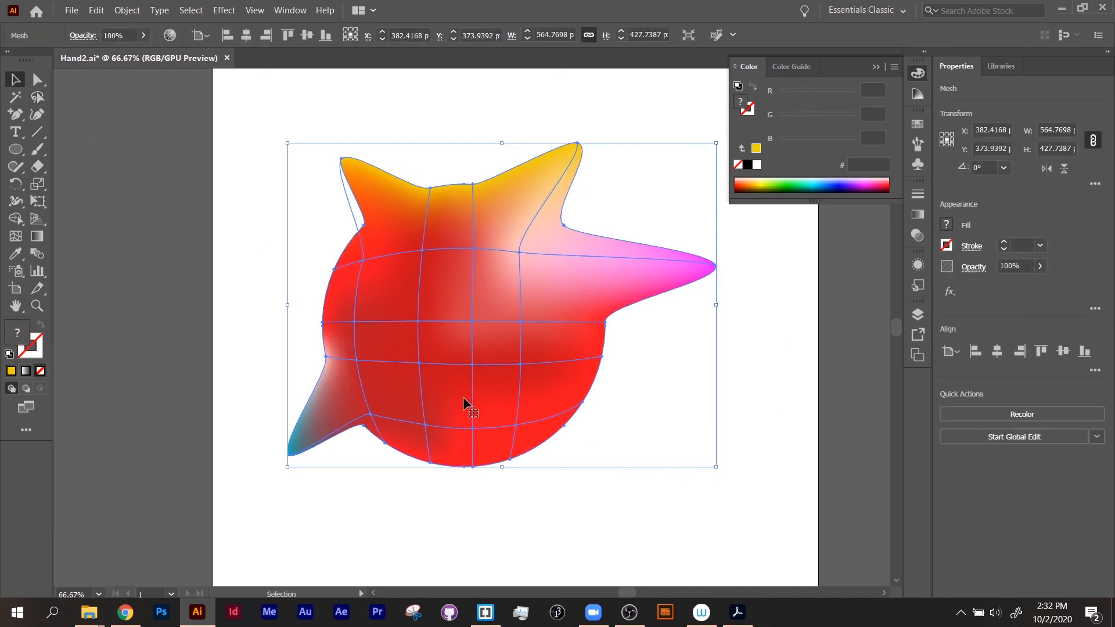
pyautogui.click(125, 10)
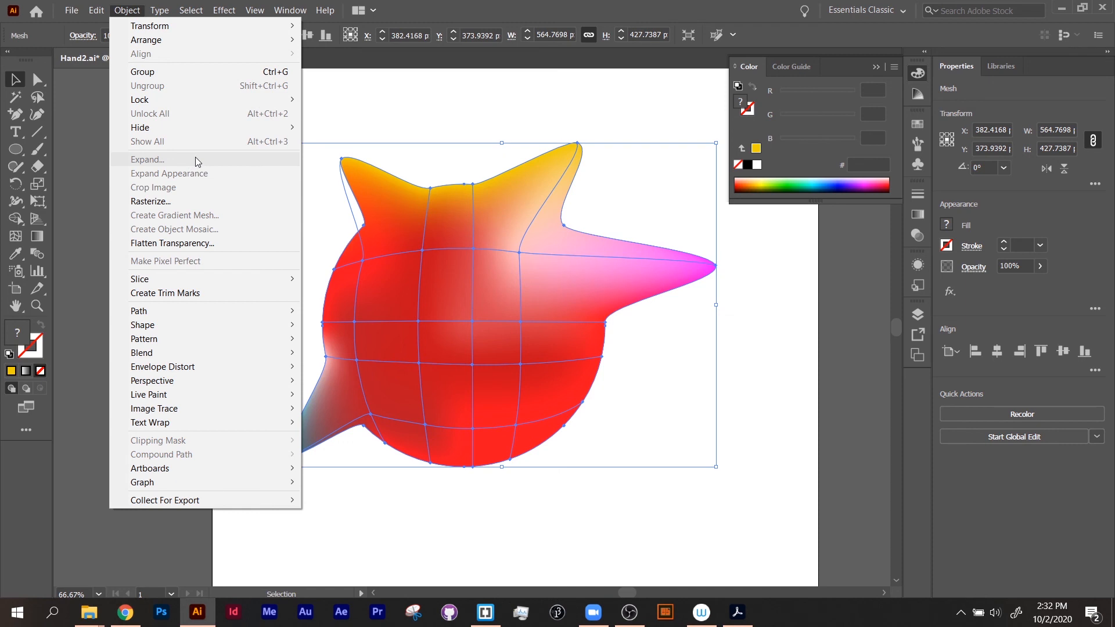
pyautogui.click(650, 552)
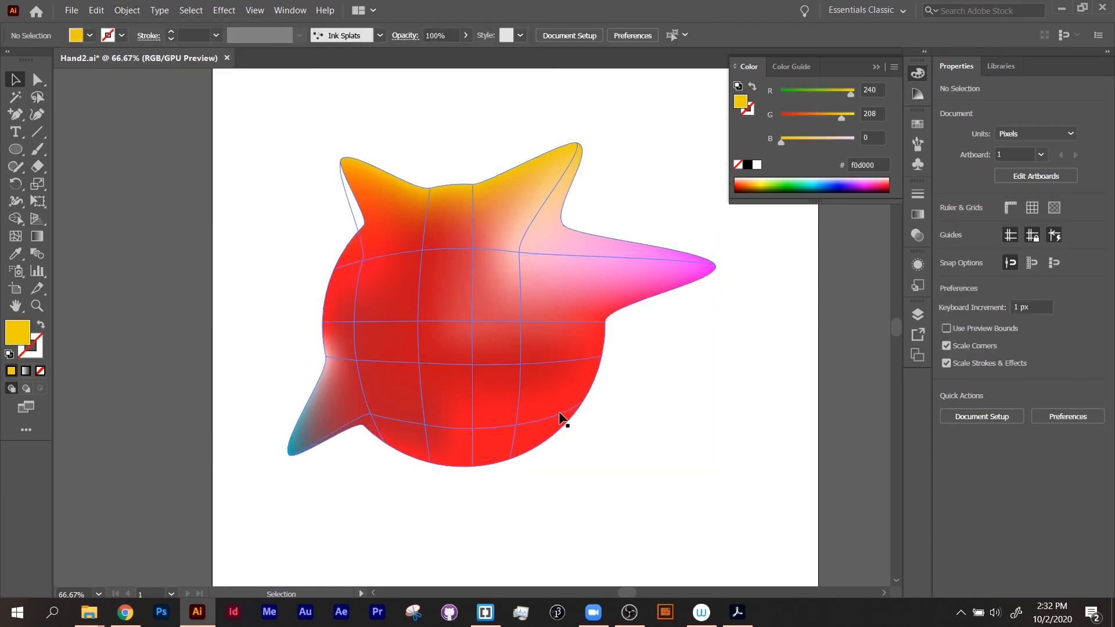